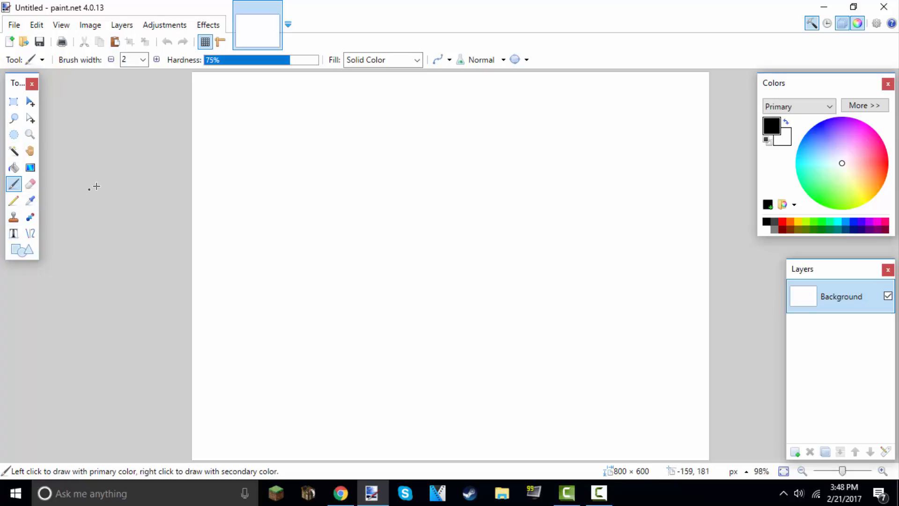
# Step: Resize the blank image to 127 pixels wide and 127 pixels high
pyautogui.click(99, 27)
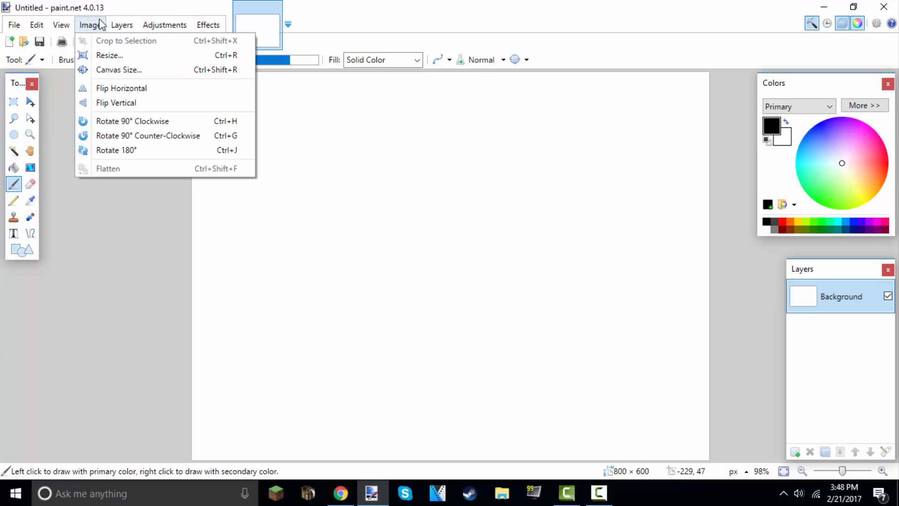
pyautogui.click(115, 55)
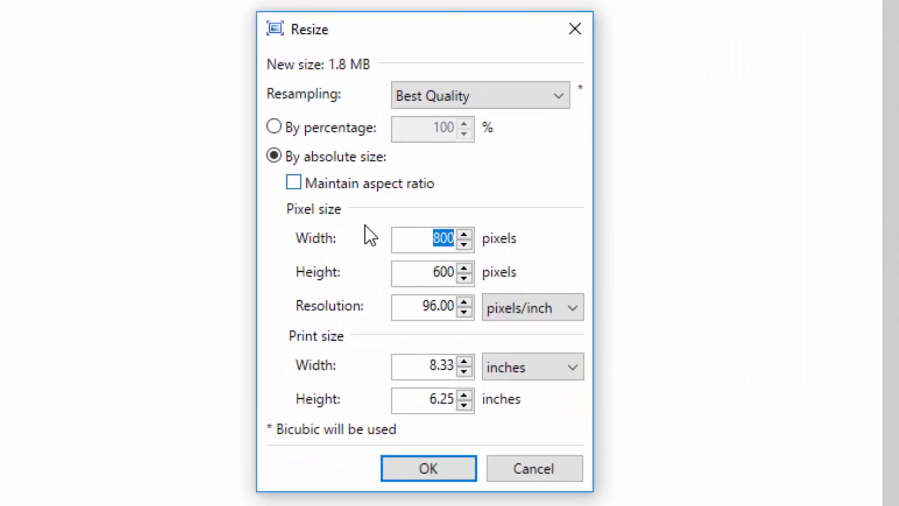
pyautogui.press('BackSpace')
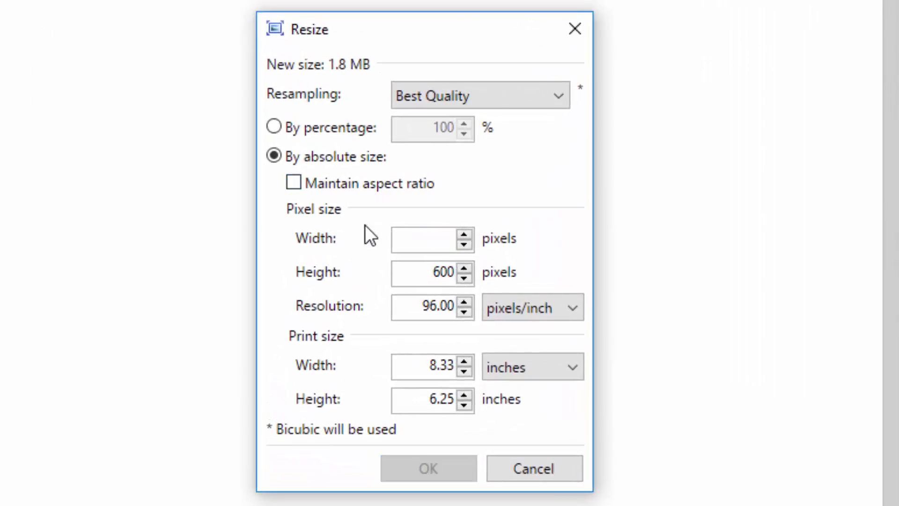
pyautogui.write('127')
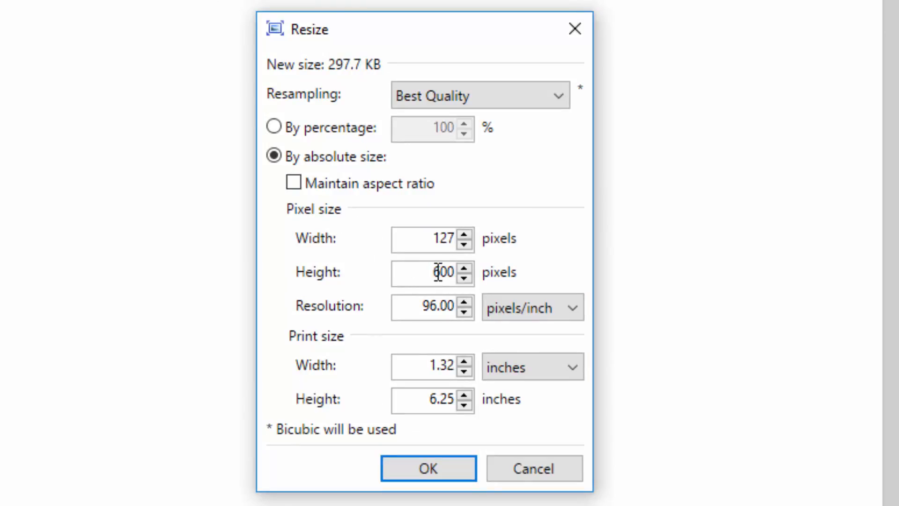
pyautogui.press('Tab')
pyautogui.press('BackSpace')
pyautogui.write('127')
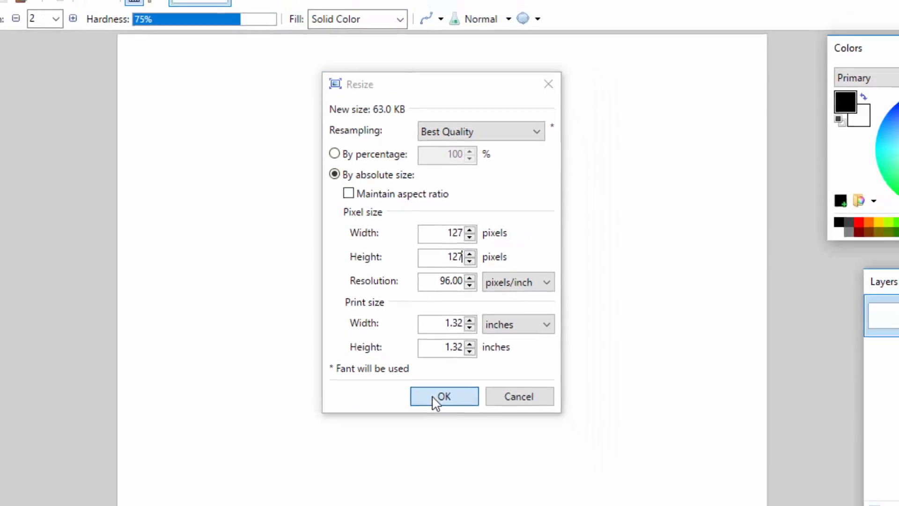
pyautogui.click(418, 451)
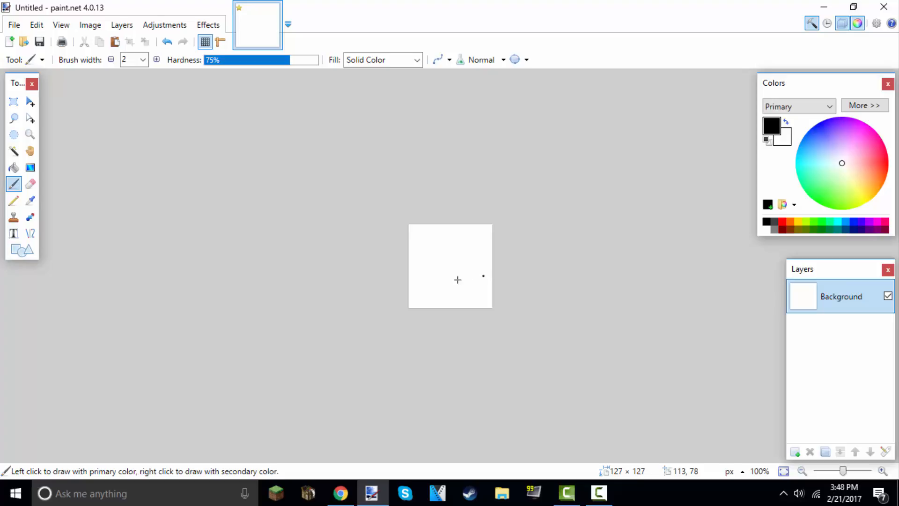
# Step: Select the white background with the Magic Wand and delete it to make the canvas transparent
pyautogui.click(14, 152)
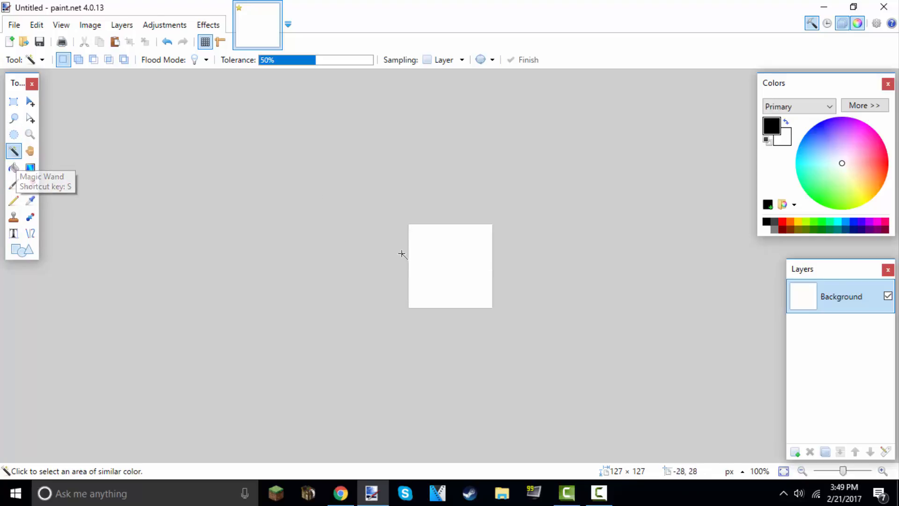
pyautogui.click(431, 254)
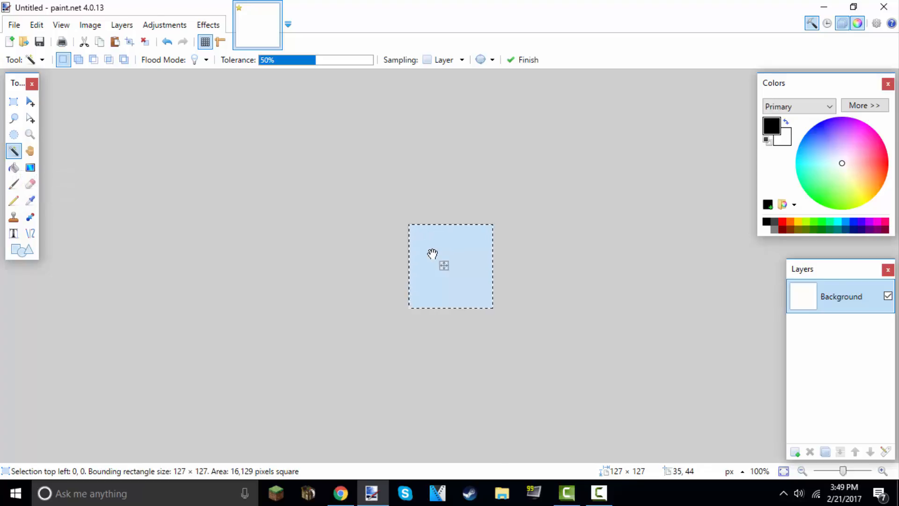
pyautogui.press('Delete')
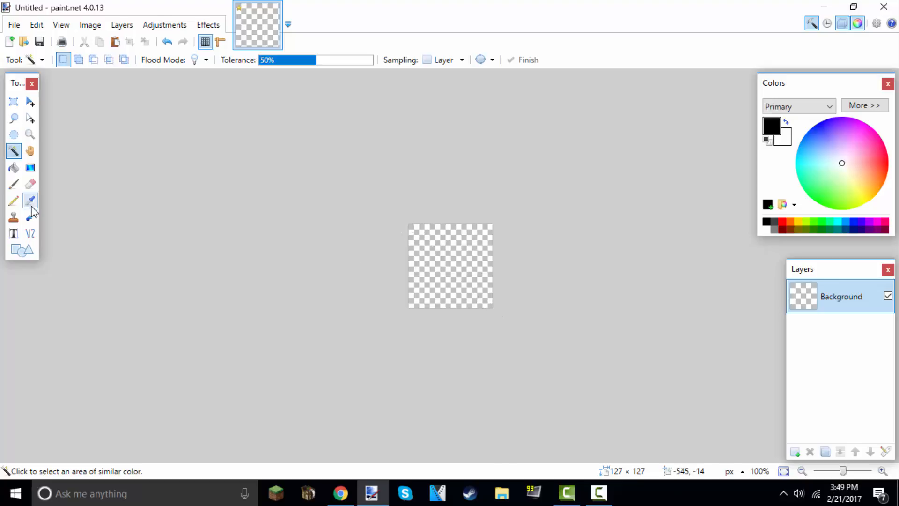
# Step: Add the two-line text "Tutorial Videos" with the Text tool and move it to the middle of the canvas
pyautogui.click(13, 232)
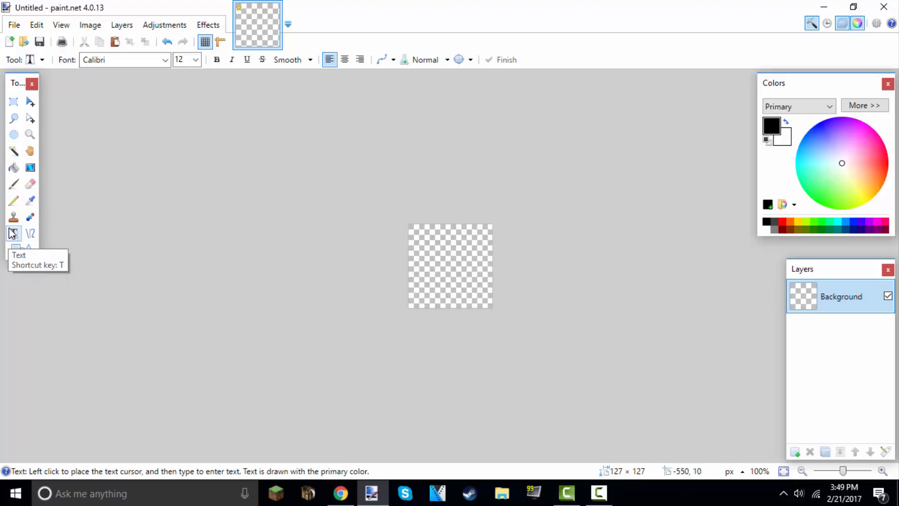
pyautogui.click(423, 248)
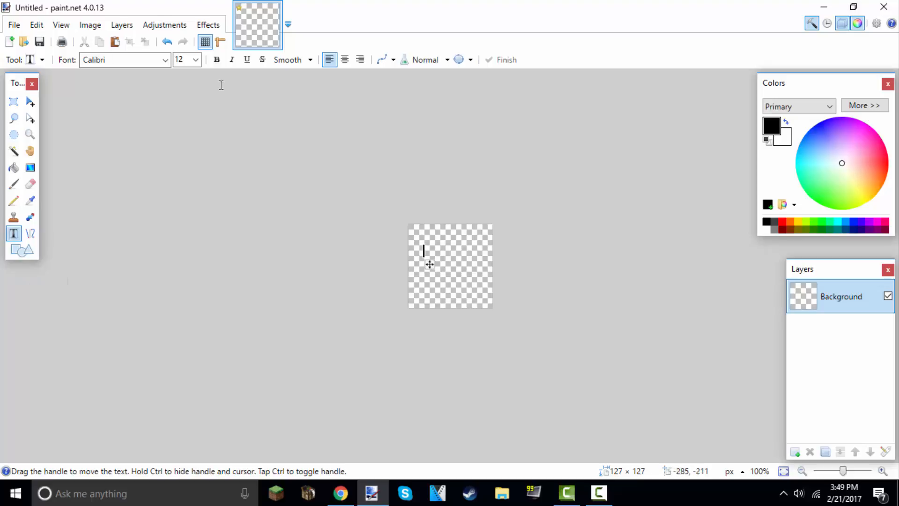
pyautogui.write('Lex')
pyautogui.press('BackSpace')
pyautogui.press('BackSpace')
pyautogui.press('BackSpace')
pyautogui.write('Tut')
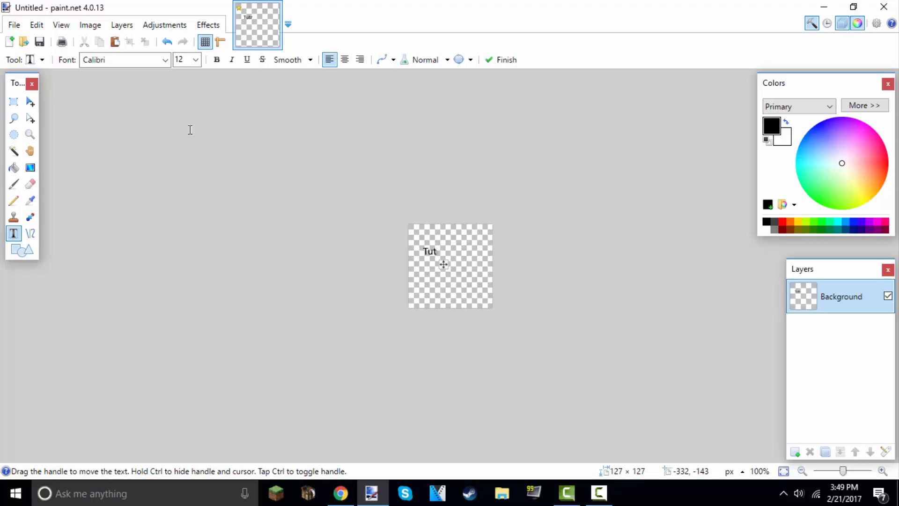
pyautogui.write('orial')
pyautogui.press('Return')
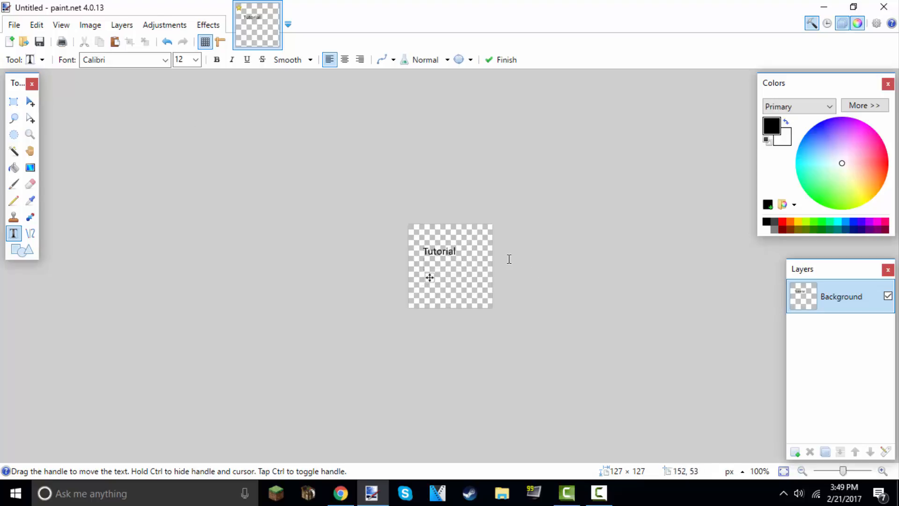
pyautogui.write('Video')
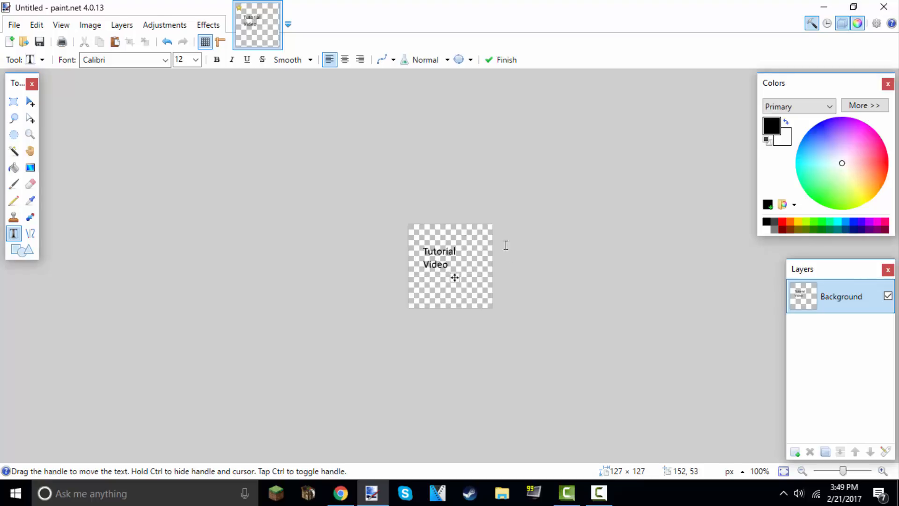
pyautogui.write('s')
pyautogui.moveTo(461, 279); pyautogui.dragTo(472, 284)
# Step: Change the font of the "Tutorial Videos" text to Toonish
pyautogui.click(165, 60)
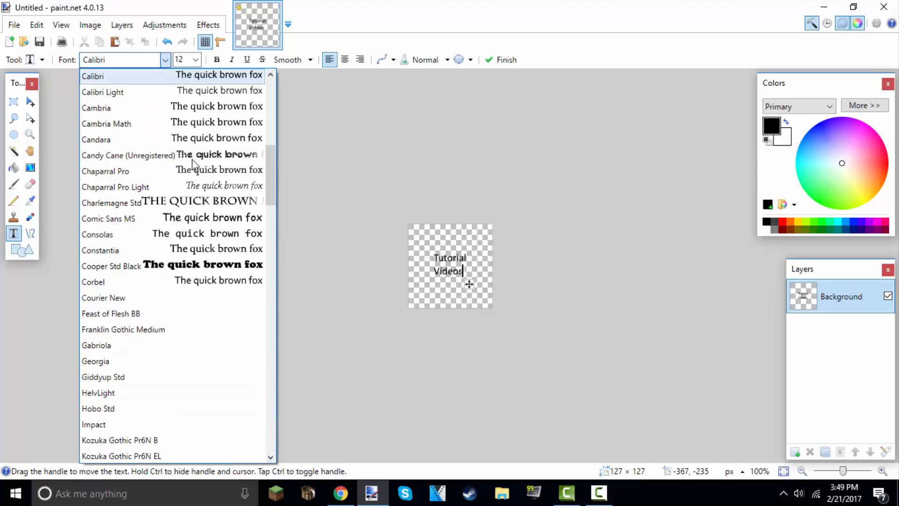
pyautogui.scroll(-20, 257, 315)
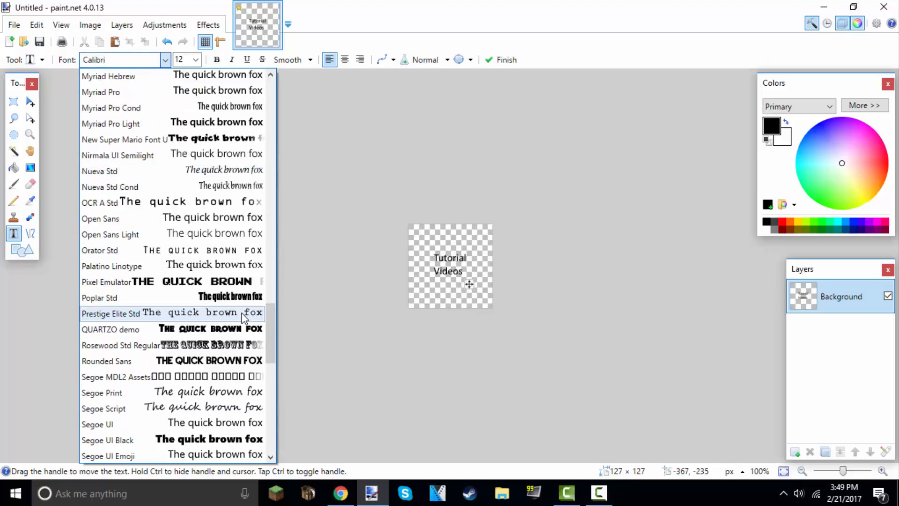
pyautogui.scroll(-10, 194, 285)
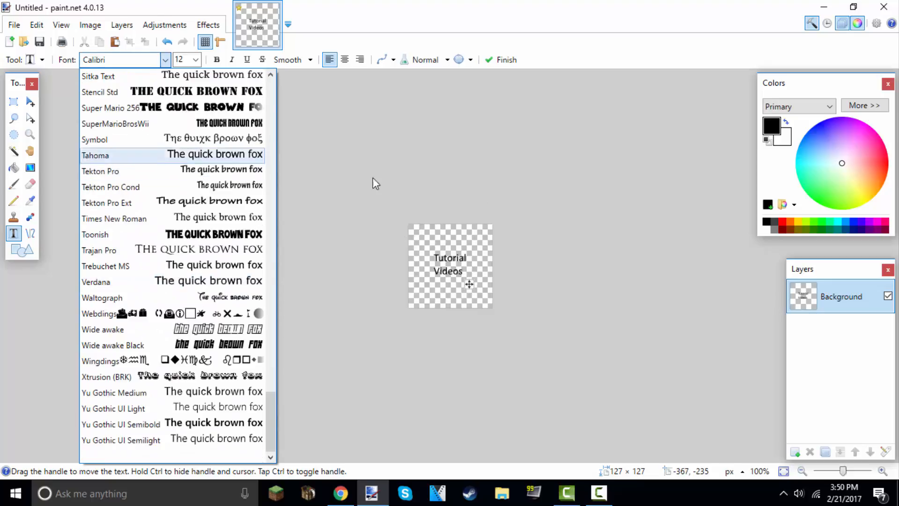
pyautogui.click(154, 234)
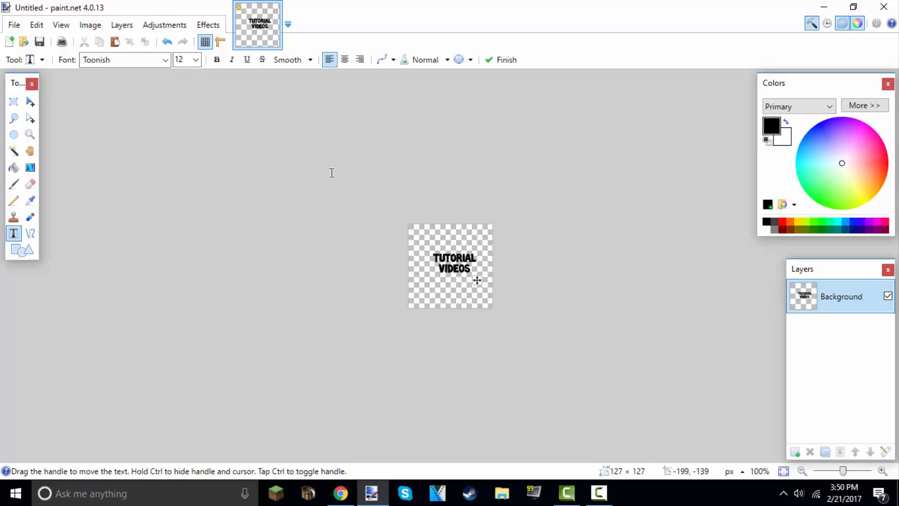
# Step: Try the text at font sizes 20, 26 and 24, repositioning it on the canvas each time
pyautogui.click(196, 59)
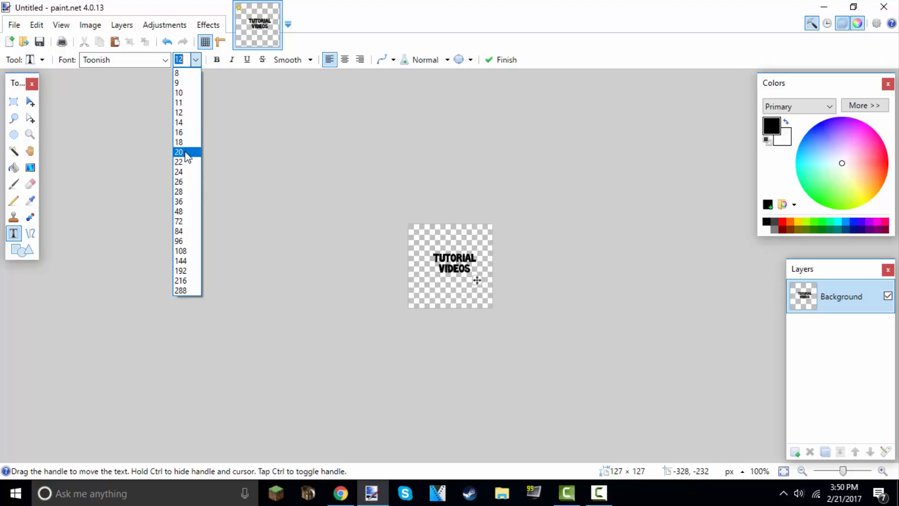
pyautogui.click(188, 152)
pyautogui.moveTo(458, 273); pyautogui.dragTo(461, 266)
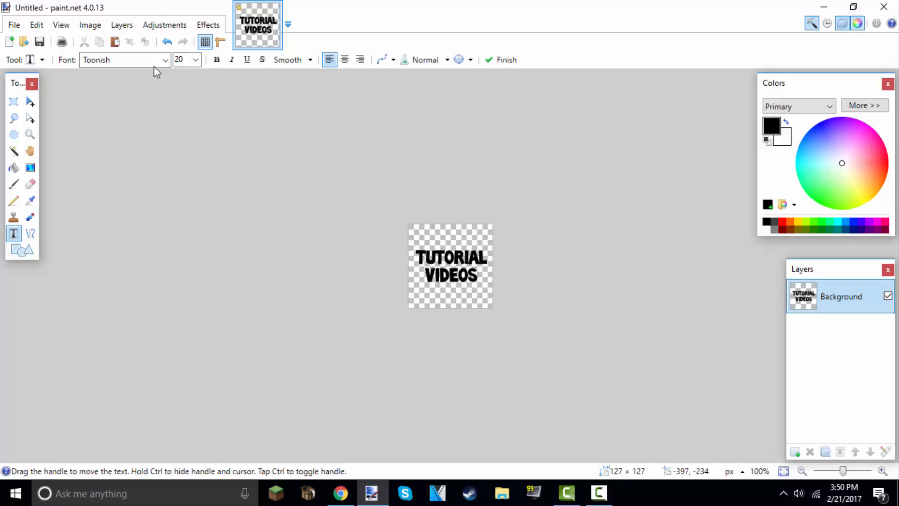
pyautogui.click(195, 60)
pyautogui.click(187, 181)
pyautogui.moveTo(467, 270); pyautogui.dragTo(455, 270)
pyautogui.click(196, 60)
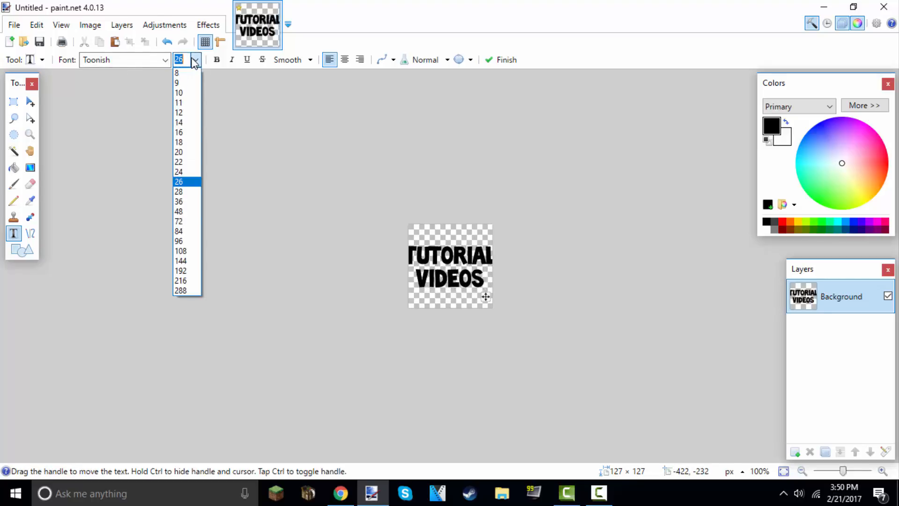
pyautogui.click(187, 172)
pyautogui.moveTo(435, 268); pyautogui.dragTo(435, 271)
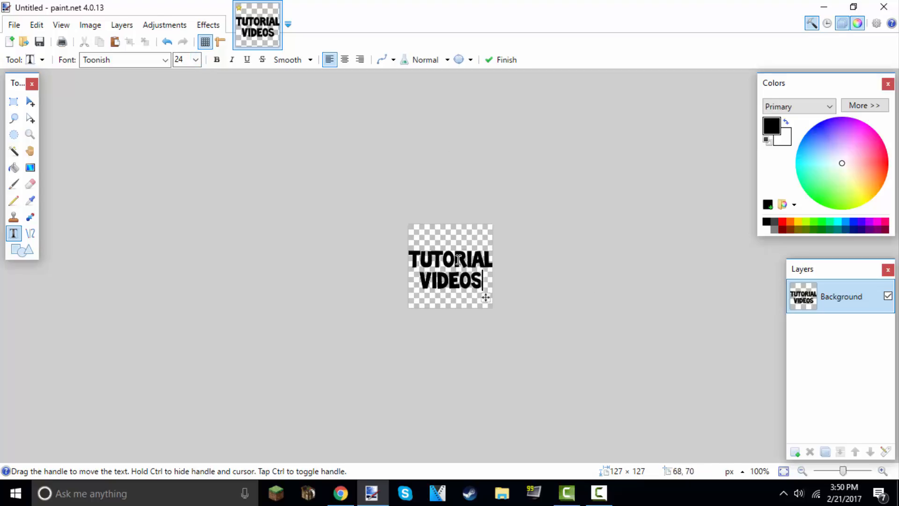
# Step: Set the text's font size to 22 and center it on the canvas
pyautogui.click(196, 59)
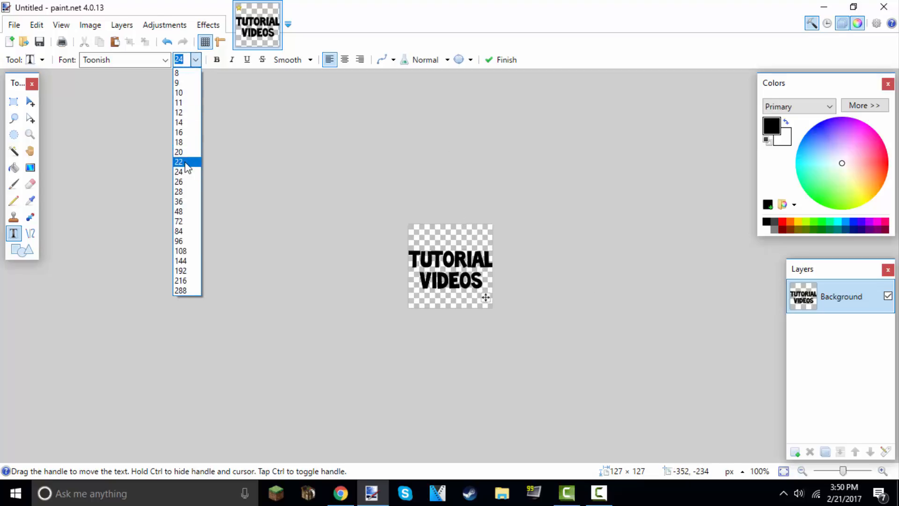
pyautogui.click(187, 162)
pyautogui.moveTo(443, 263); pyautogui.dragTo(445, 265)
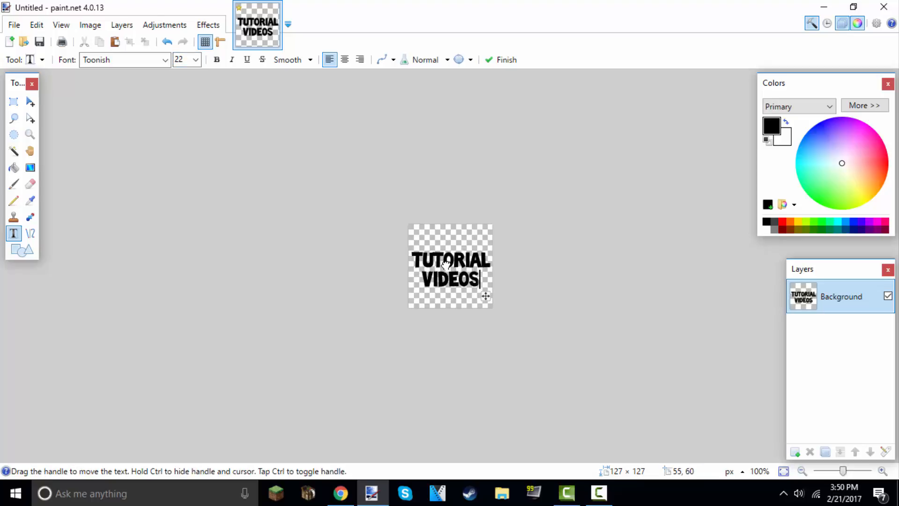
# Step: Color the "Tutorial Videos" text white and commit it to the layer
pyautogui.click(765, 228)
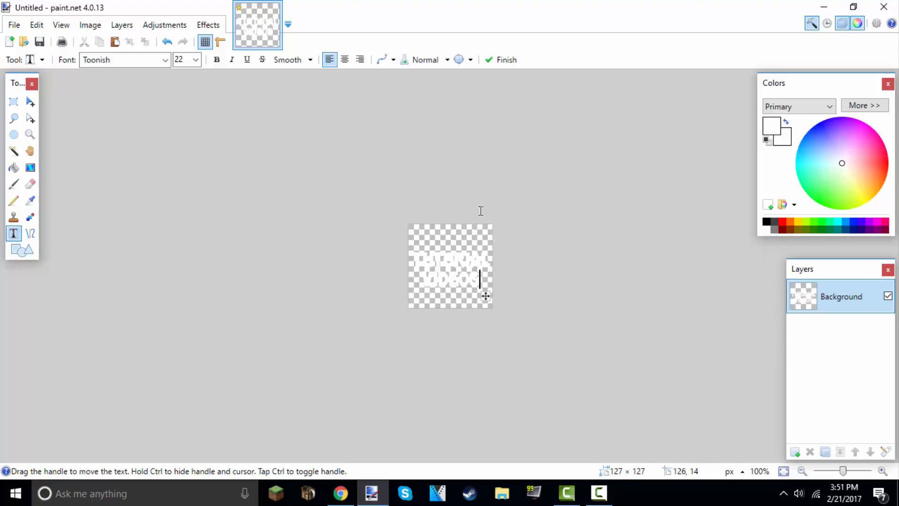
pyautogui.click(505, 60)
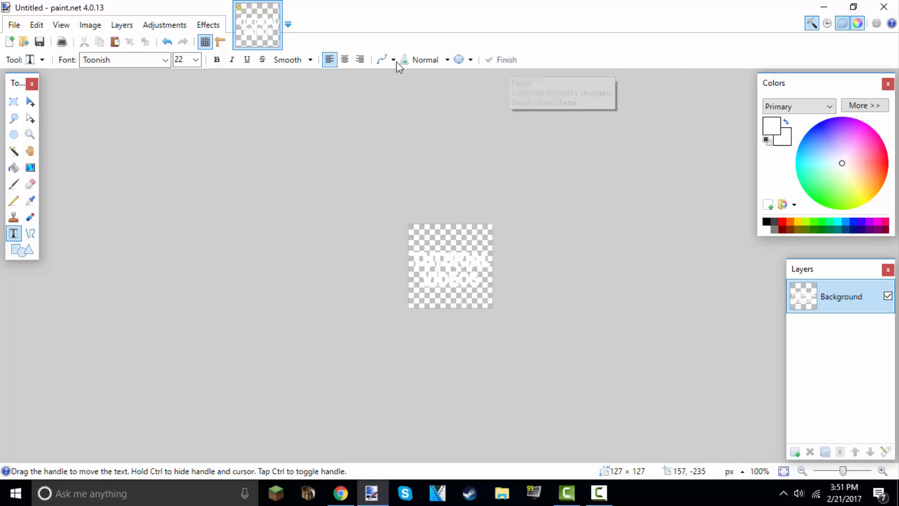
# Step: Select all the white lettering with the Magic Wand at 50% tolerance
pyautogui.click(13, 151)
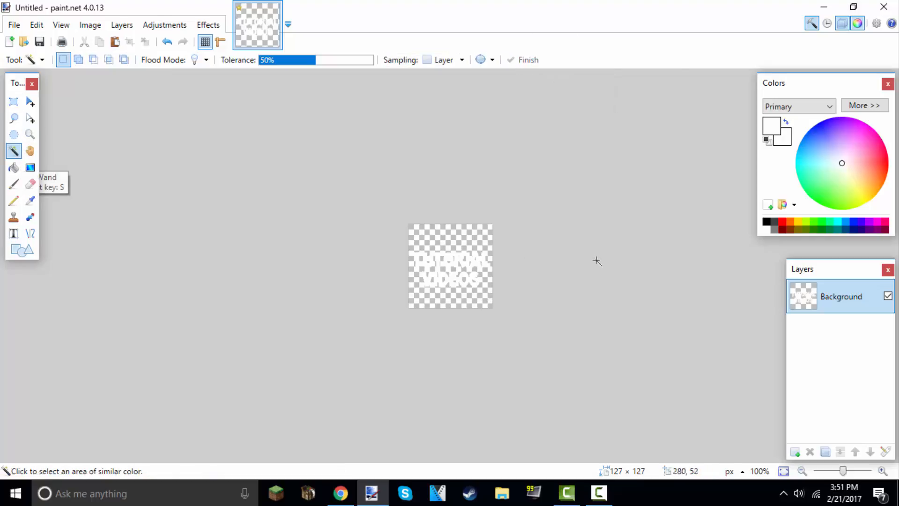
pyautogui.click(417, 257)
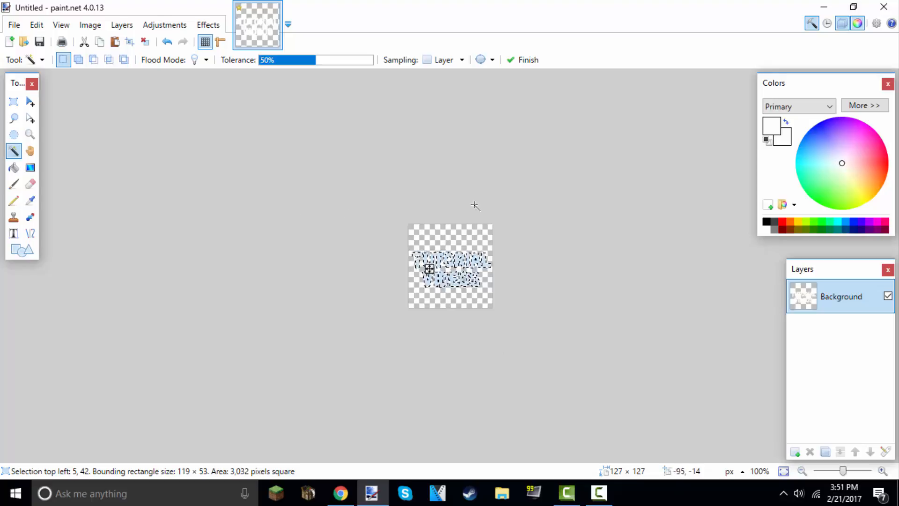
pyautogui.moveTo(847, 470); pyautogui.dragTo(860, 472)
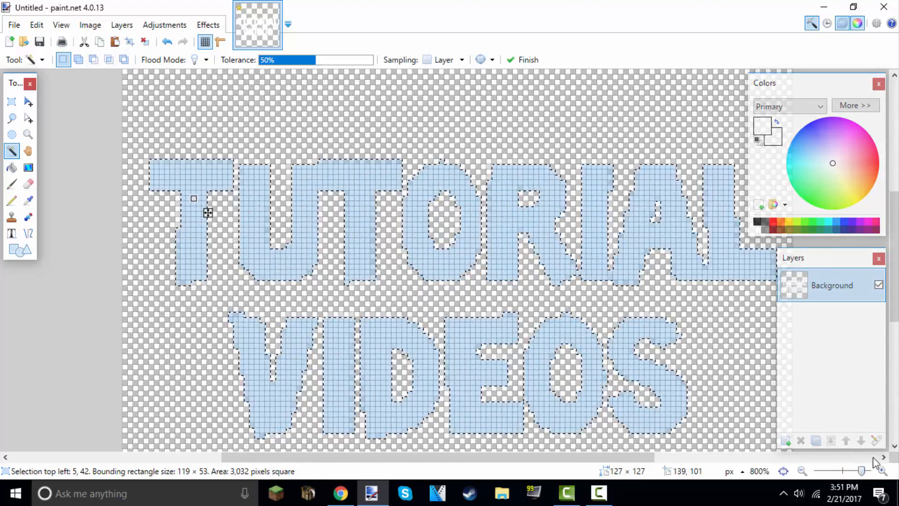
pyautogui.moveTo(860, 471); pyautogui.dragTo(844, 473)
pyautogui.click(845, 471)
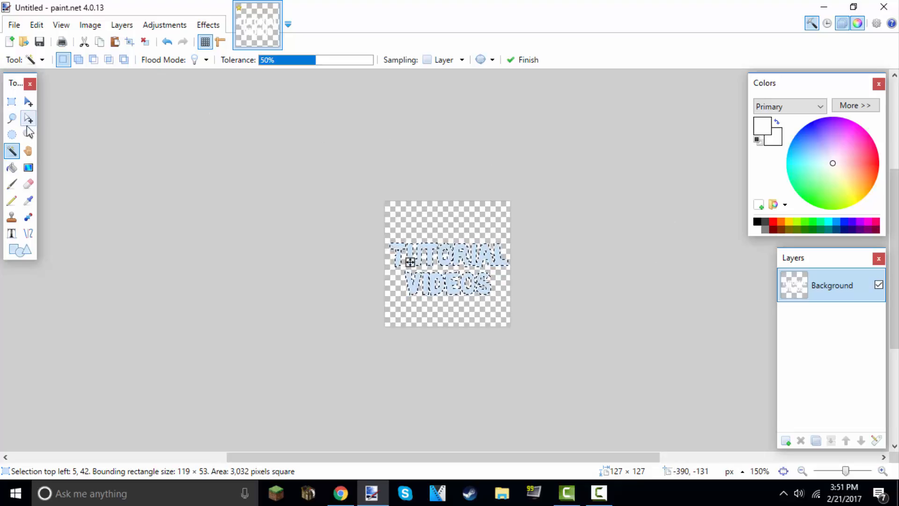
# Step: Apply a vertical linear gradient about 68 pixels long to the selected lettering, from blue-violet to dark gray
pyautogui.click(31, 167)
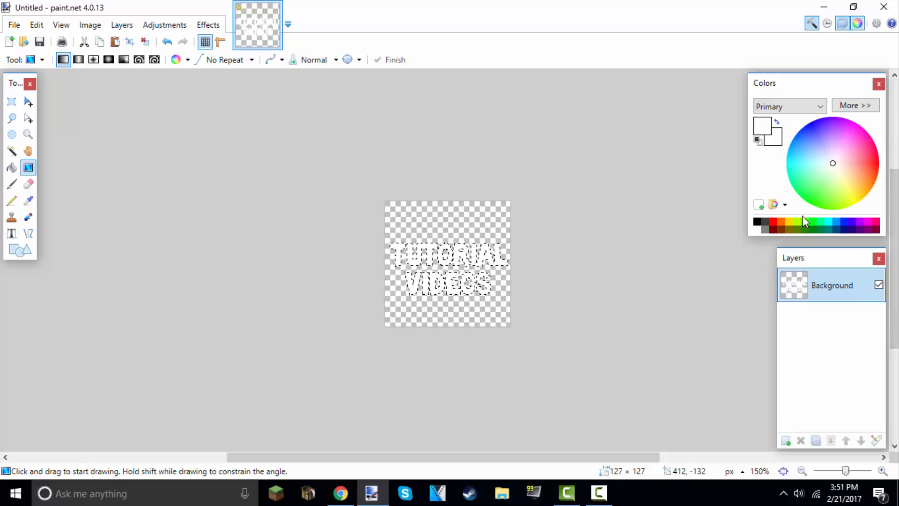
pyautogui.click(849, 221)
pyautogui.click(779, 140)
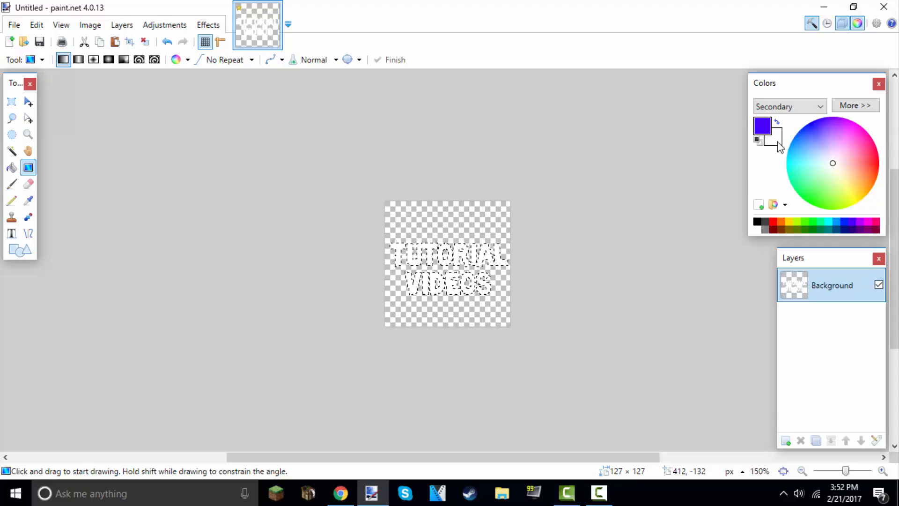
pyautogui.click(764, 222)
pyautogui.moveTo(447, 228); pyautogui.dragTo(447, 295)
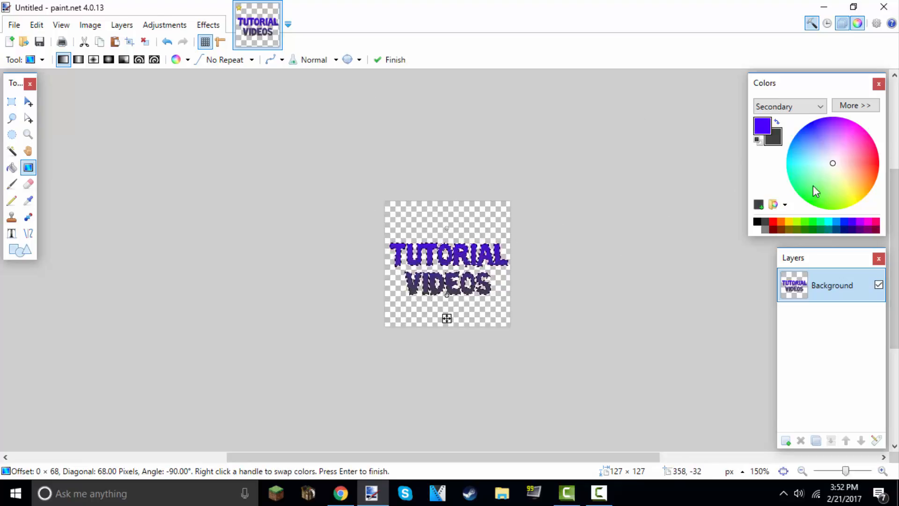
# Step: Recolor the lettering's gradient with bright green as primary and dark green as secondary color
pyautogui.click(763, 128)
pyautogui.click(811, 221)
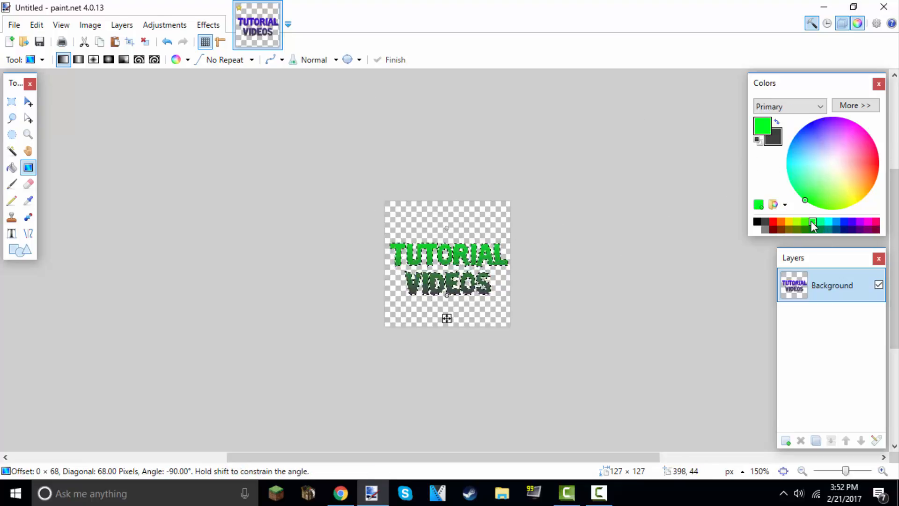
pyautogui.click(778, 147)
pyautogui.rightClick(812, 229)
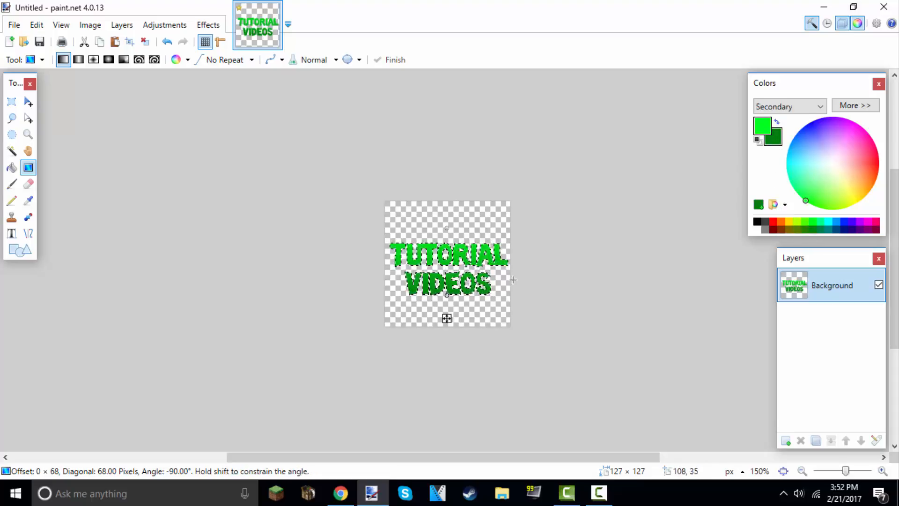
# Step: Adjust the lettering's gradient to about 67 pixels long at about -84°, commit it and clear the selection
pyautogui.moveTo(450, 300)
pyautogui.mouseDown()
pyautogui.moveTo(449, 256)
pyautogui.moveTo(451, 341)
pyautogui.moveTo(455, 295)
pyautogui.mouseUp()
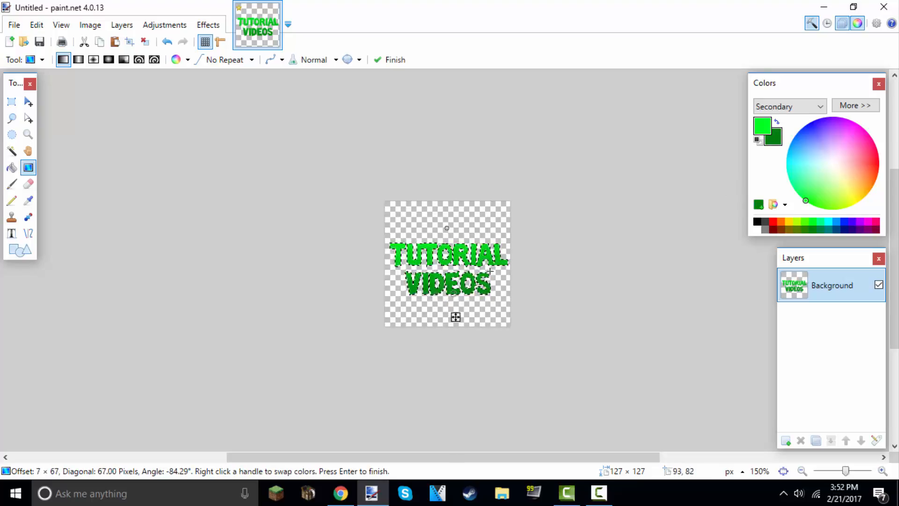
pyautogui.click(378, 60)
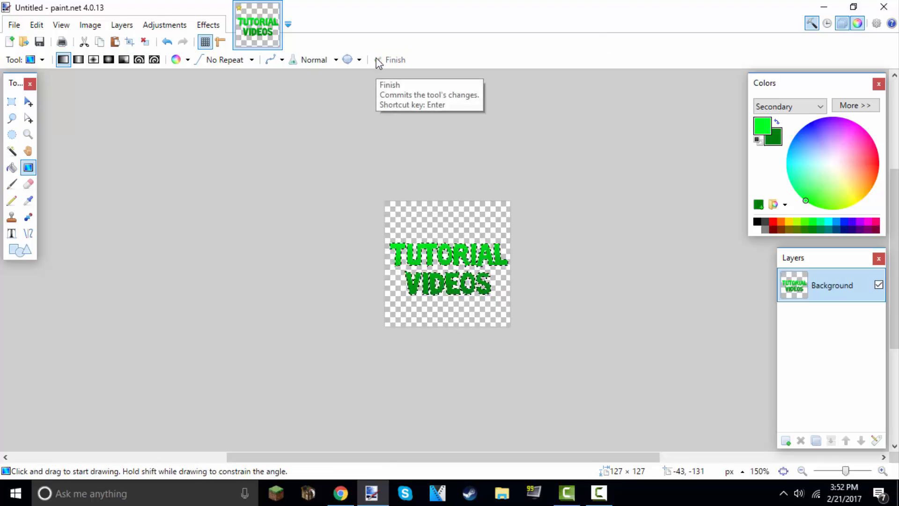
pyautogui.click(146, 43)
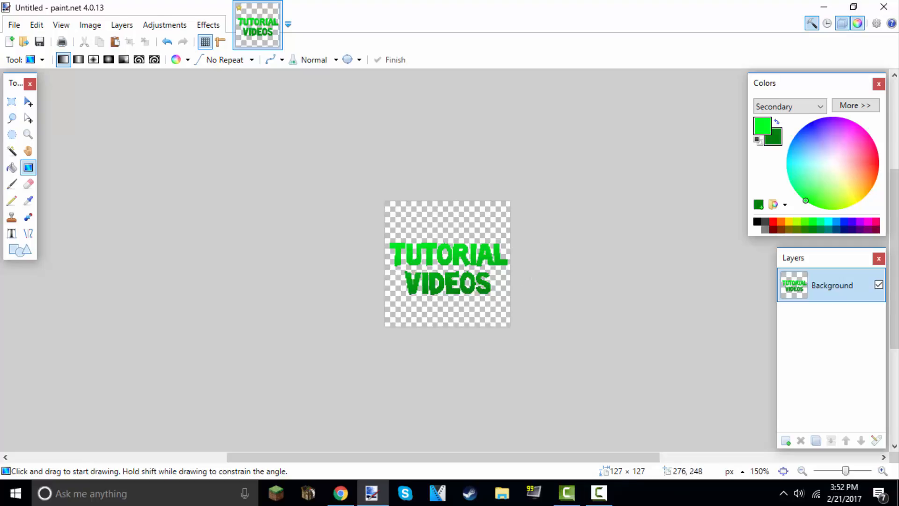
# Step: Check the example watermark on the channel trailer in Chrome and add a new layer beneath the Background layer in paint.net
pyautogui.click(342, 494)
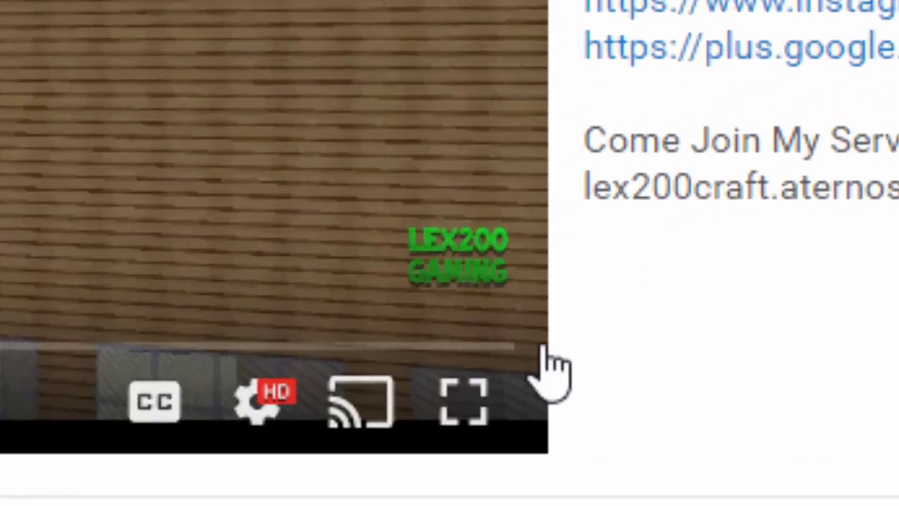
pyautogui.moveTo(427, 302)
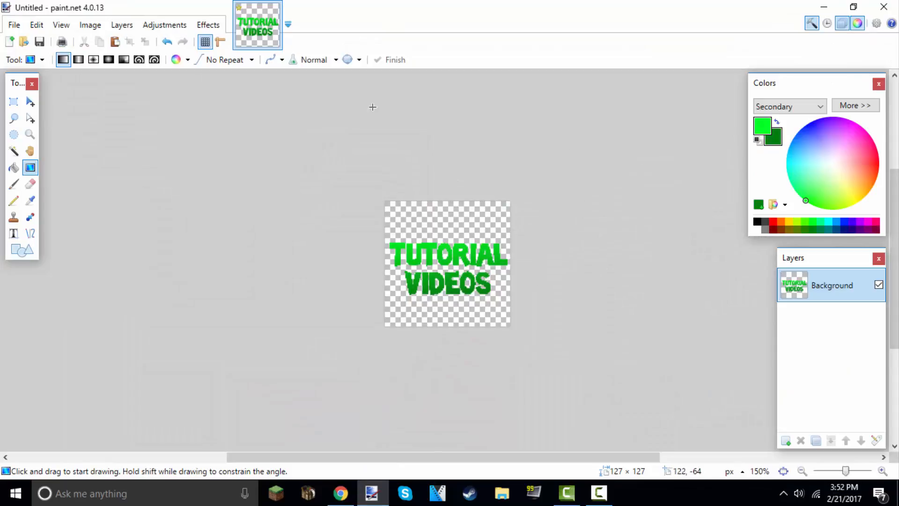
pyautogui.click(122, 25)
pyautogui.click(137, 42)
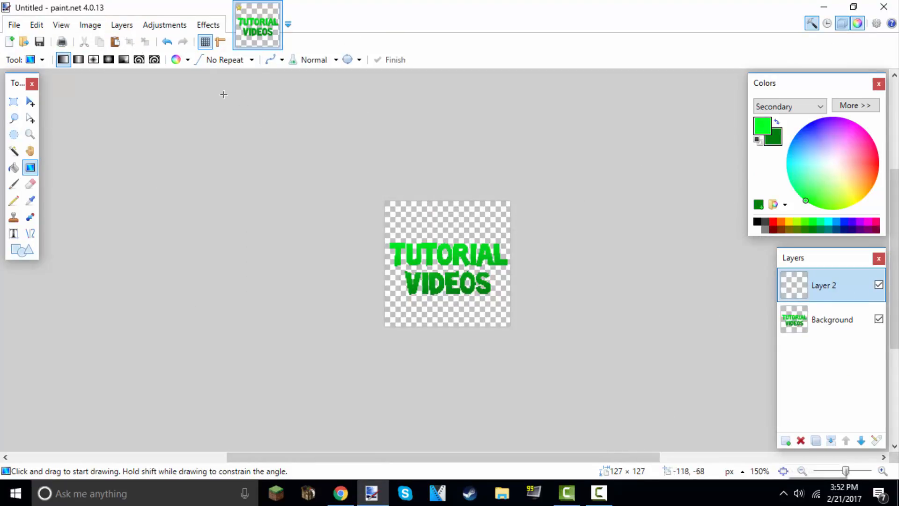
pyautogui.click(121, 27)
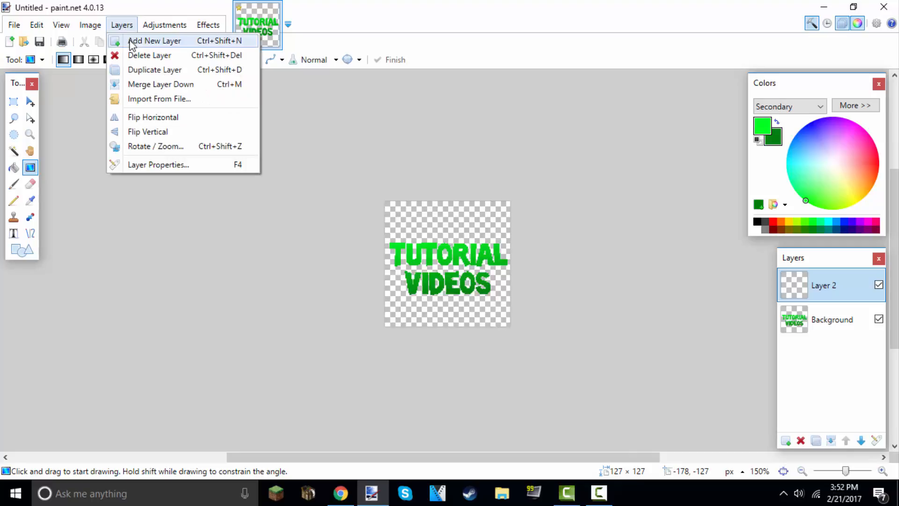
pyautogui.click(850, 343)
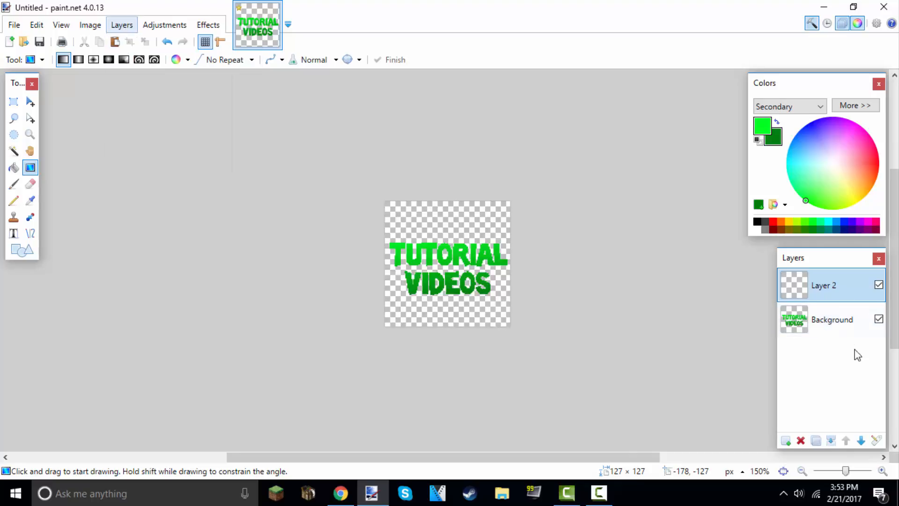
pyautogui.moveTo(838, 285); pyautogui.dragTo(831, 342)
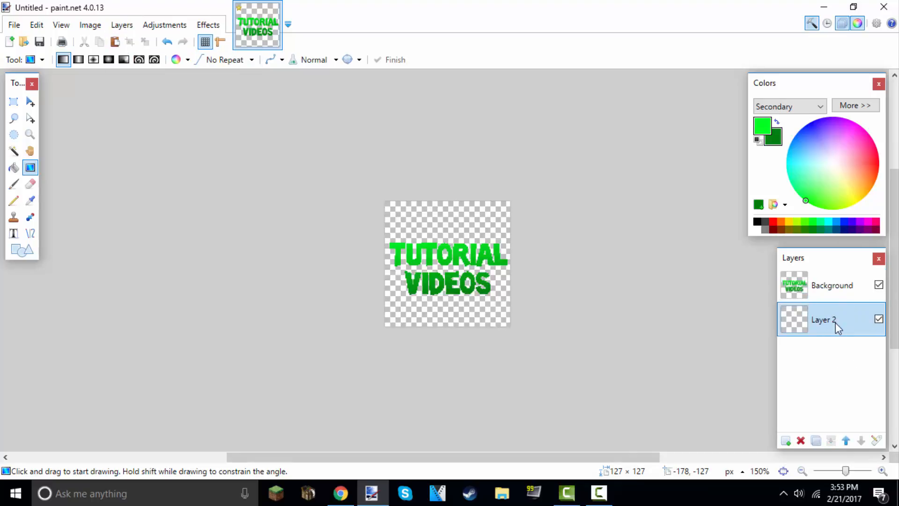
pyautogui.doubleClick(835, 324)
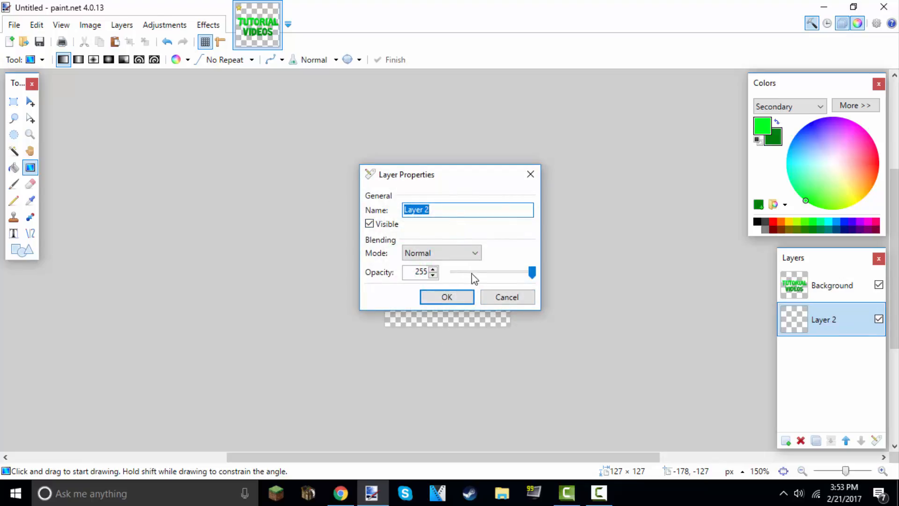
pyautogui.click(470, 299)
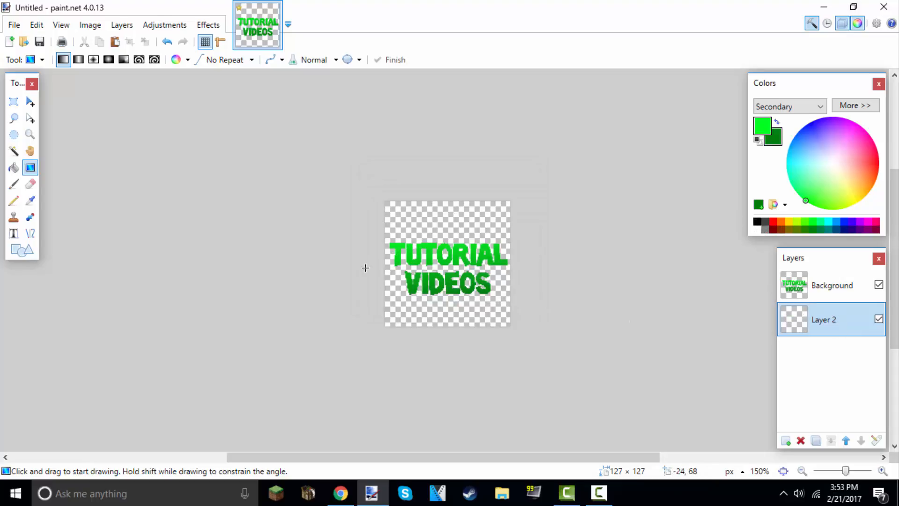
# Step: Enter "TUTORIAL VIDEOS" on two lines on Layer 2 in Toonish size 22, over the existing lettering, with black as secondary color
pyautogui.click(14, 233)
pyautogui.click(393, 249)
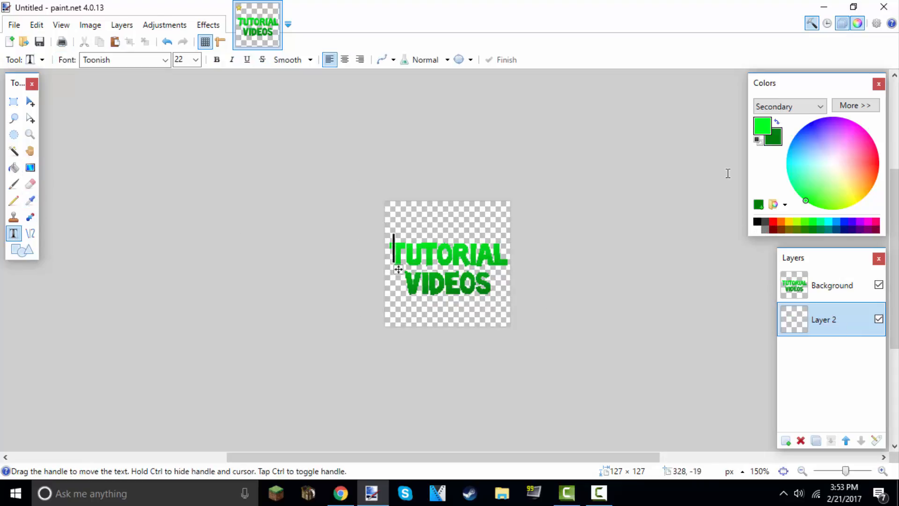
pyautogui.click(760, 221)
pyautogui.write('TUTORIAL')
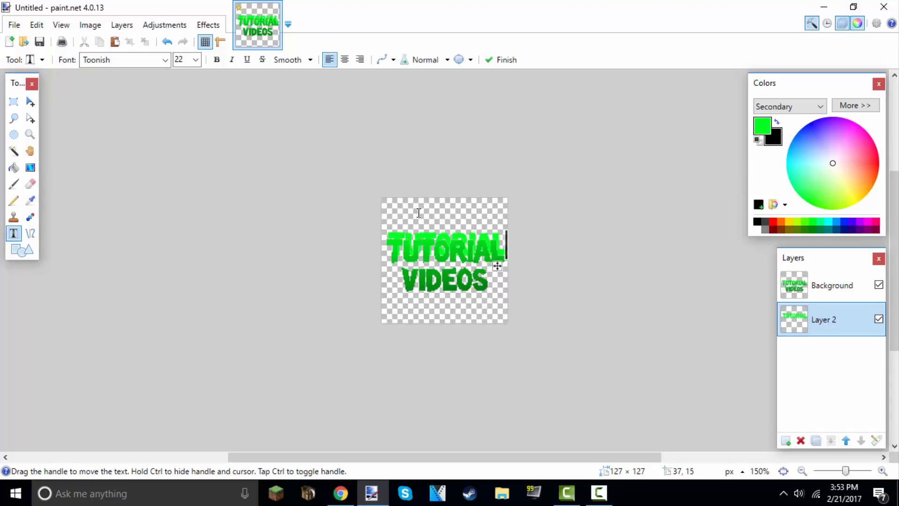
pyautogui.press('Return')
pyautogui.write('VIDEOS')
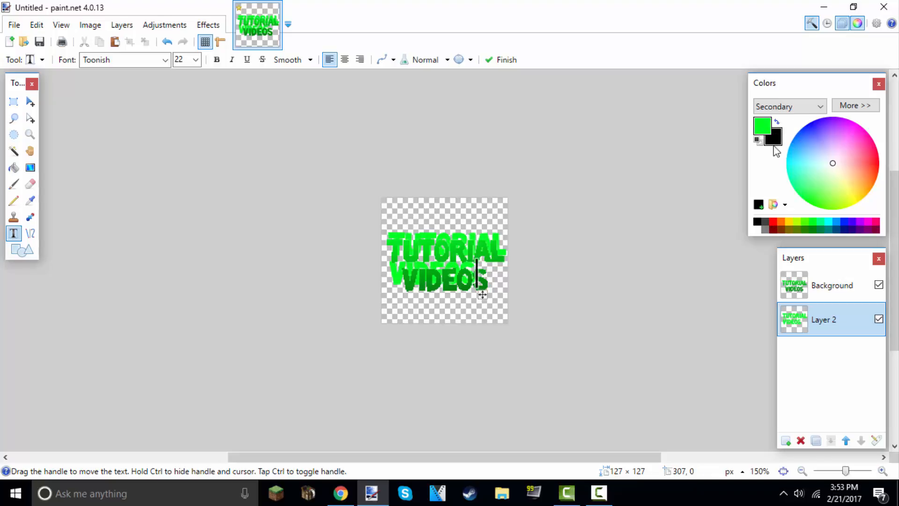
# Step: Color the Layer 2 text black and position it slightly below the green lettering as a drop shadow, committing the text
pyautogui.click(768, 128)
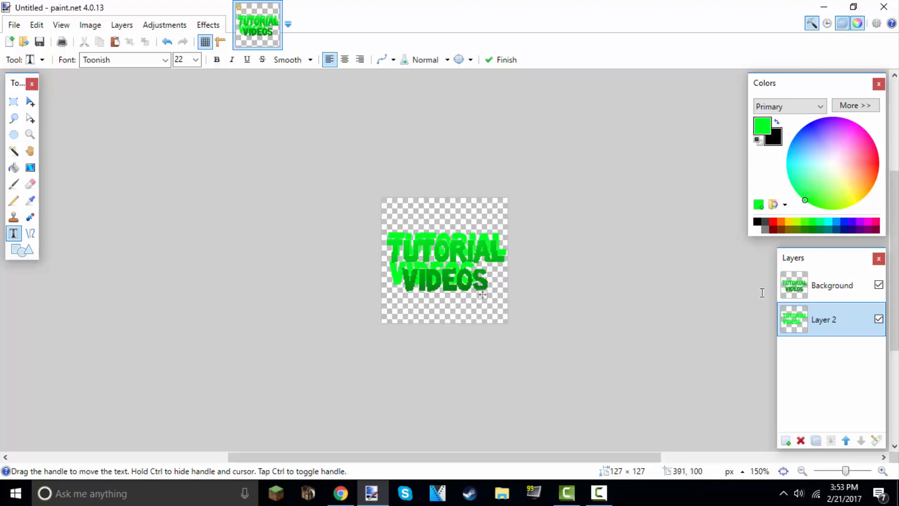
pyautogui.click(757, 221)
pyautogui.moveTo(465, 245); pyautogui.dragTo(463, 247)
pyautogui.moveTo(481, 302); pyautogui.dragTo(494, 304)
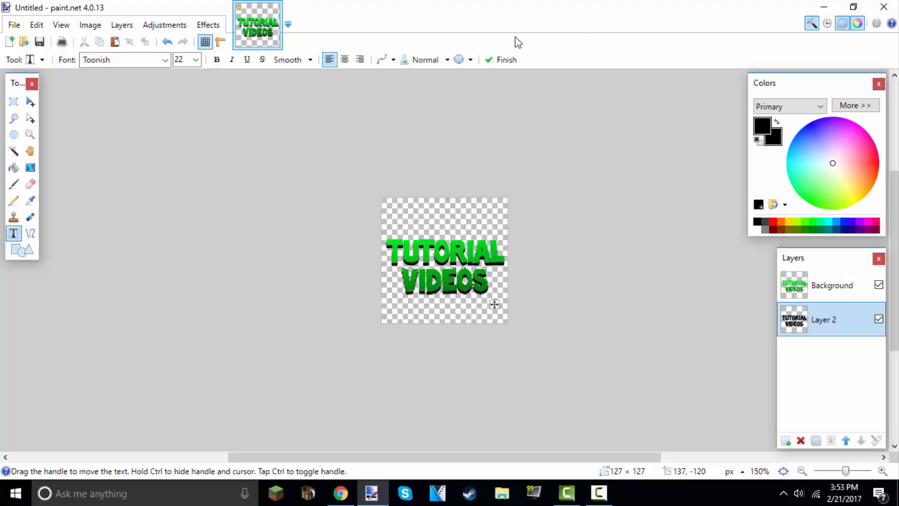
pyautogui.click(504, 59)
# Step: Start saving the image as a new file with PNG (*.png) as the file type
pyautogui.click(11, 26)
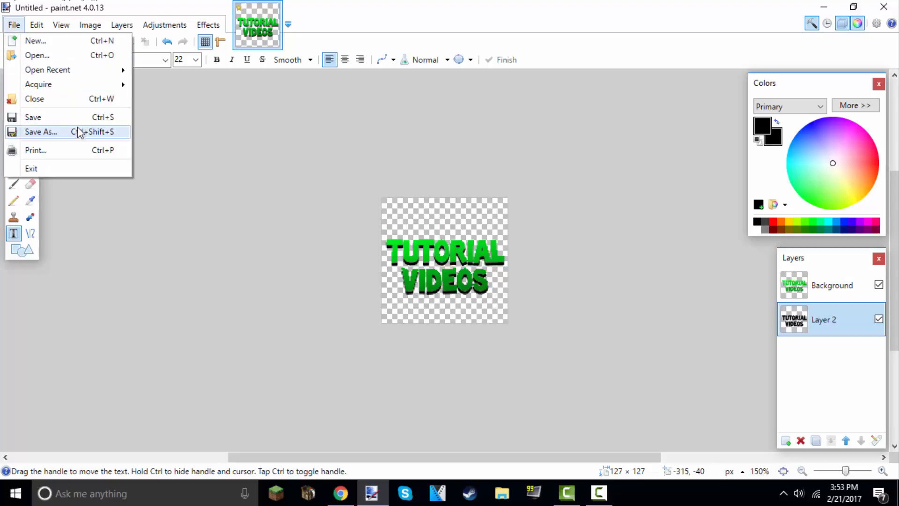
pyautogui.click(41, 131)
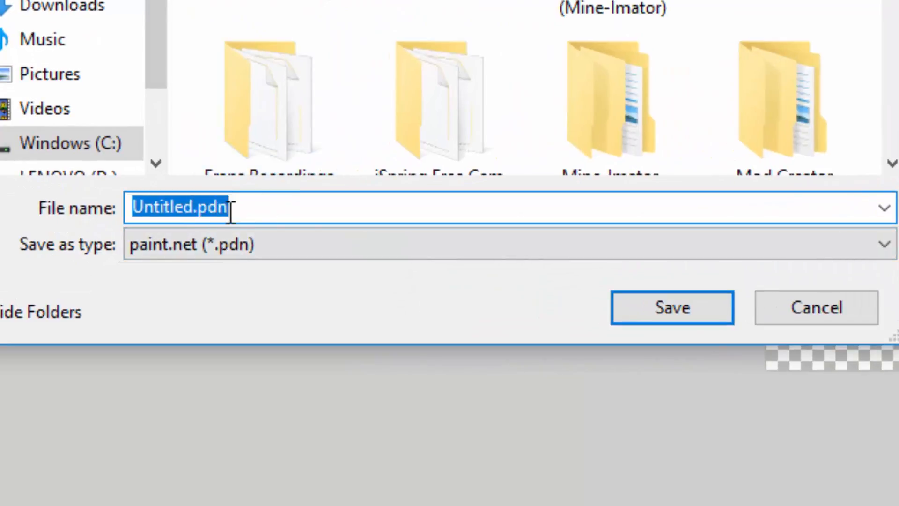
pyautogui.click(249, 240)
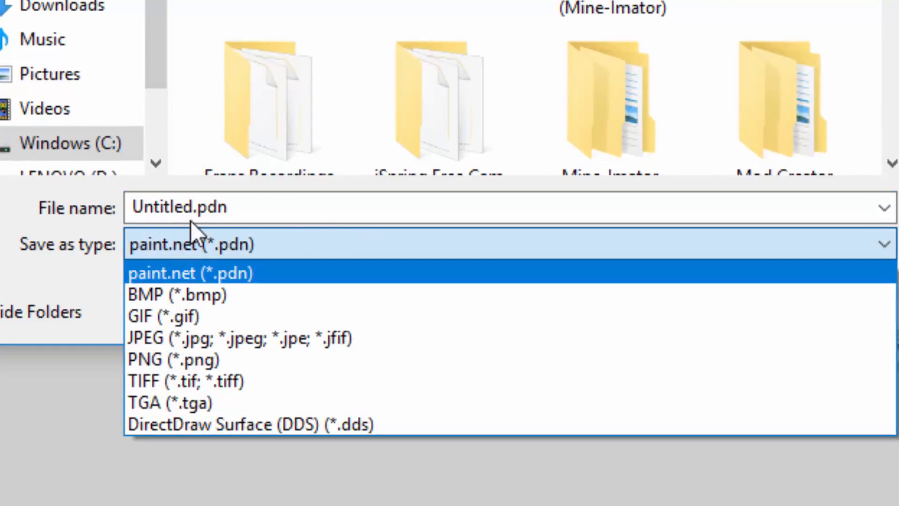
pyautogui.click(240, 239)
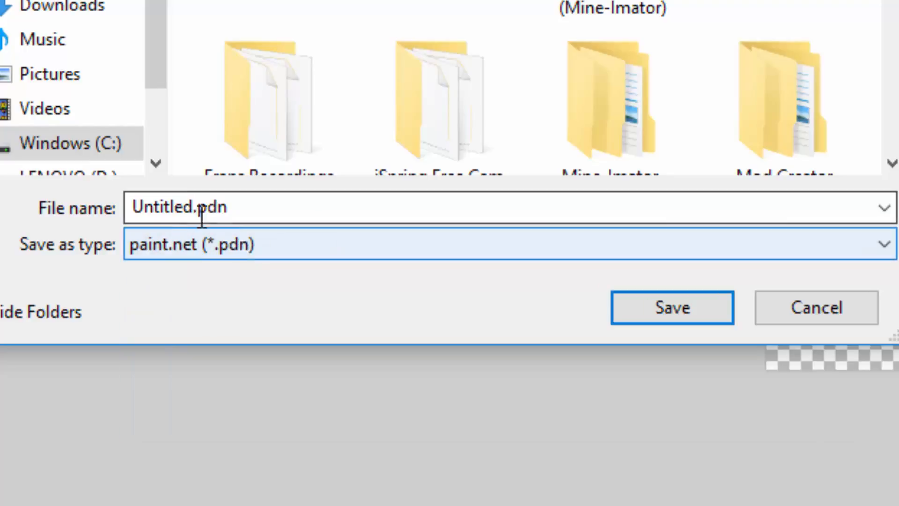
pyautogui.click(250, 237)
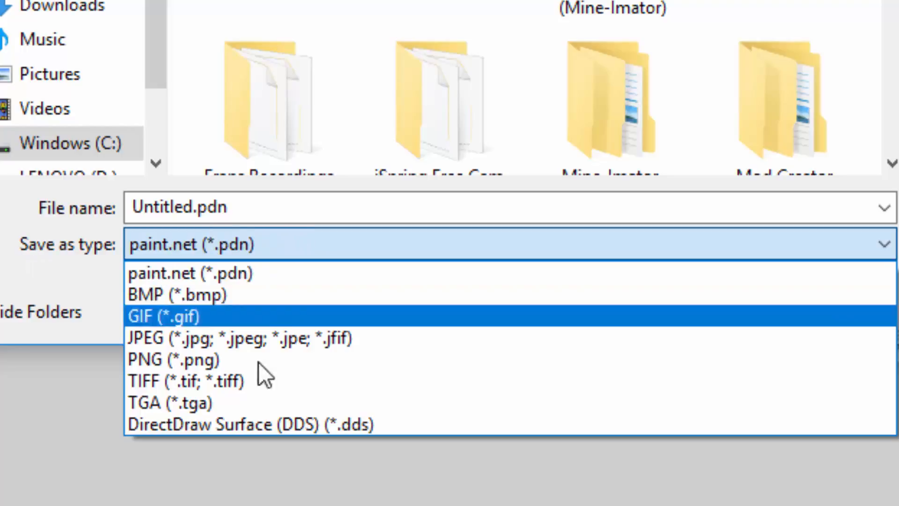
pyautogui.click(234, 352)
# Step: Name the file Tutorial Sub.png and choose the Desktop as its save location
pyautogui.doubleClick(278, 204)
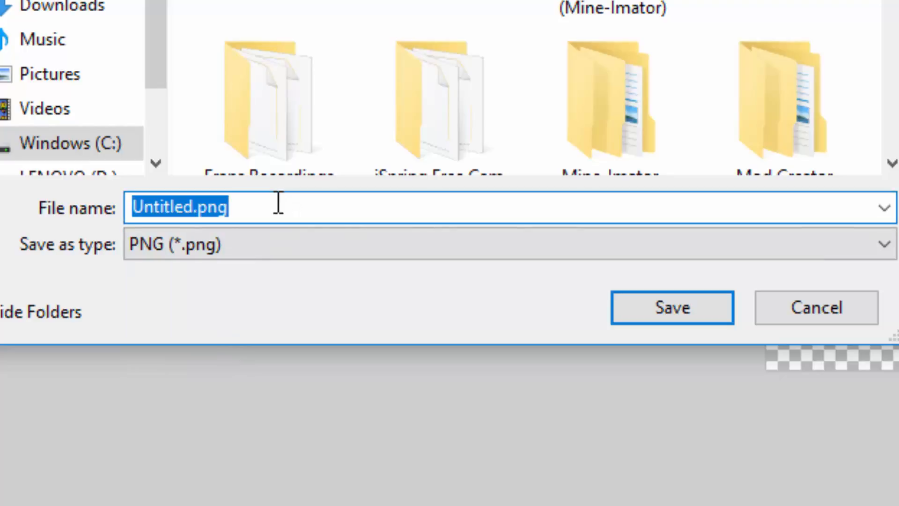
pyautogui.press('BackSpace')
pyautogui.write('Tutorial')
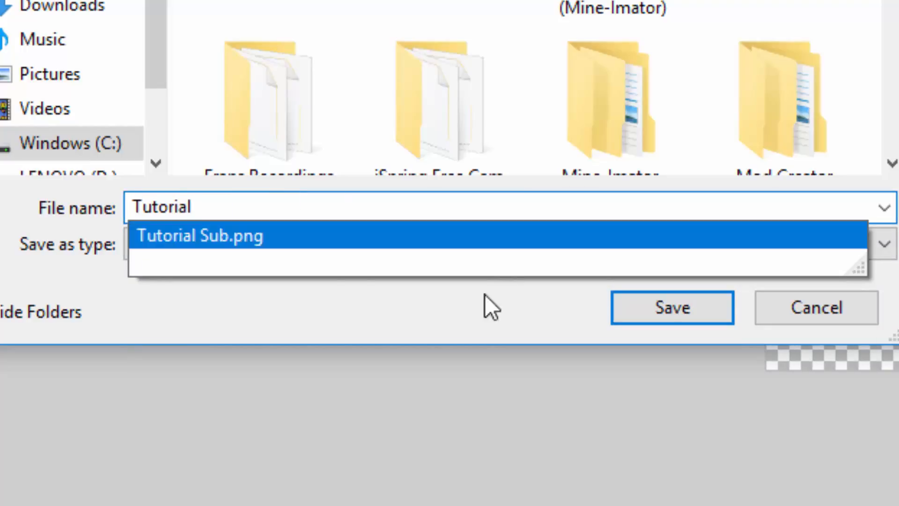
pyautogui.click(309, 234)
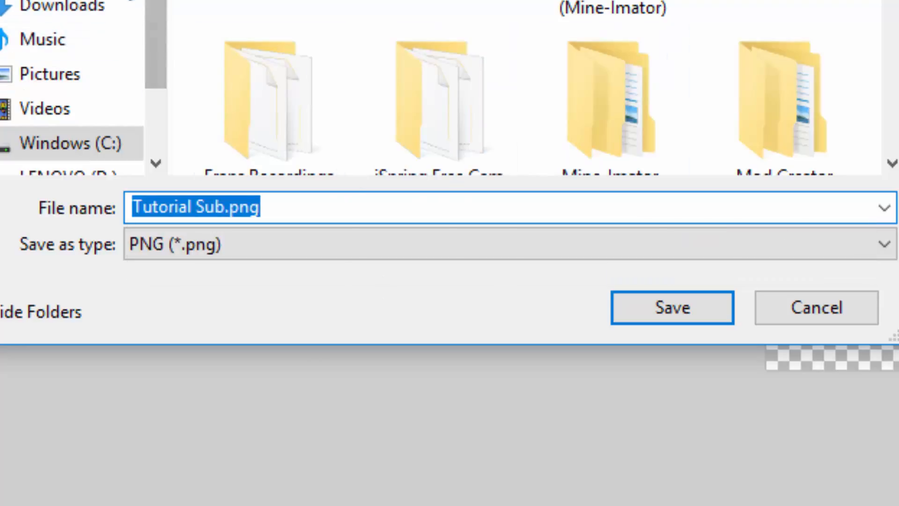
pyautogui.click(126, 0)
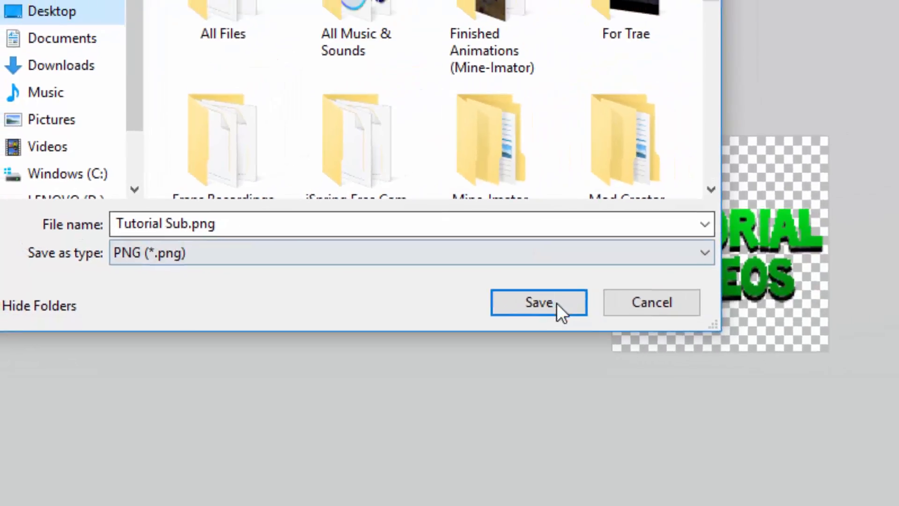
# Step: Save the PNG over the existing file, accepting the save settings and flattening the image
pyautogui.click(683, 313)
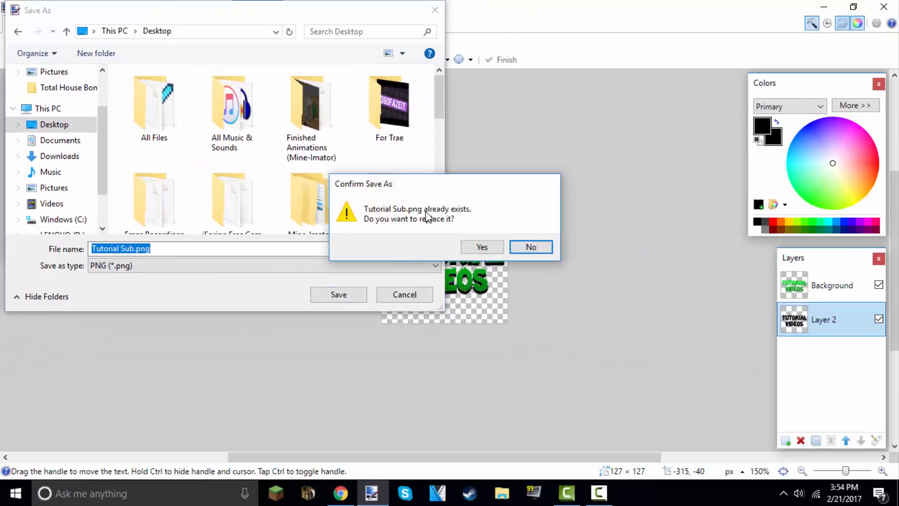
pyautogui.click(484, 246)
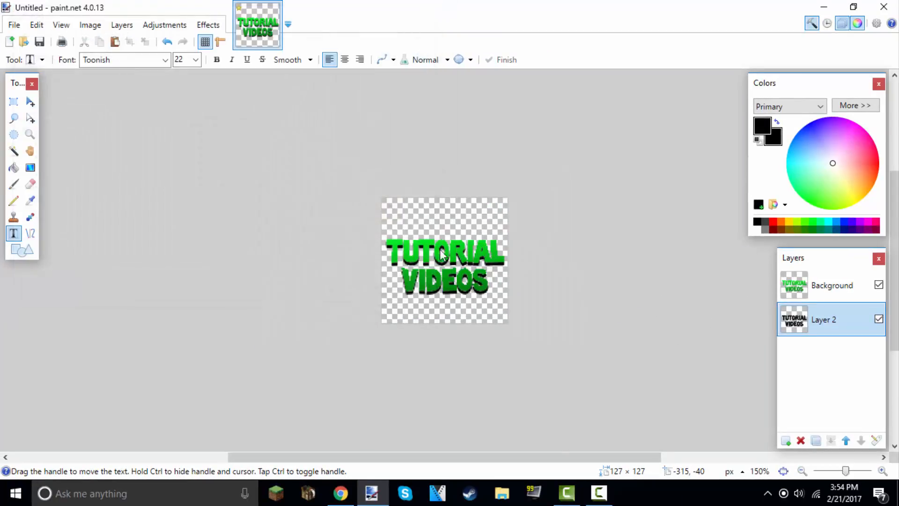
pyautogui.click(554, 338)
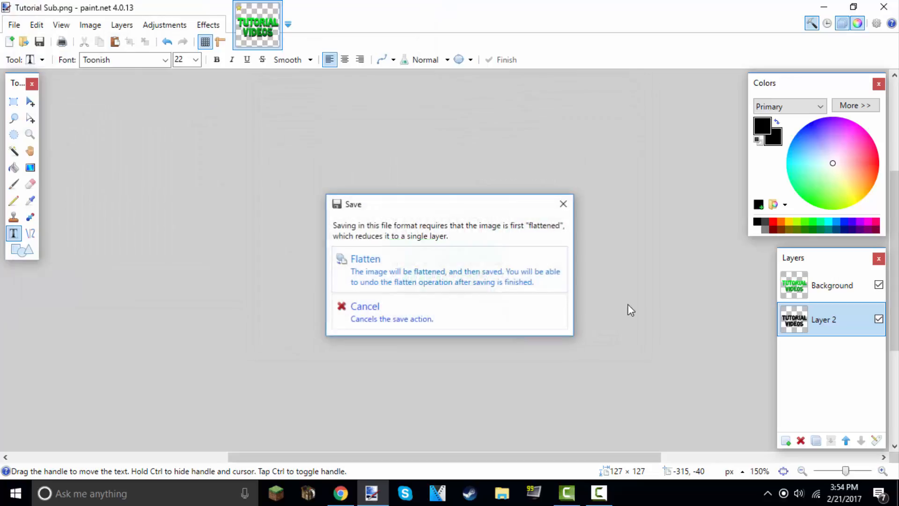
pyautogui.click(420, 269)
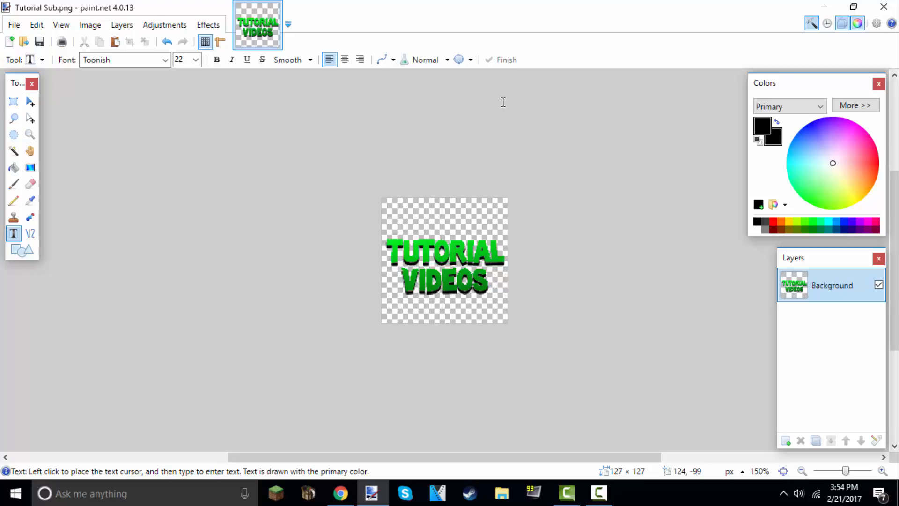
# Step: Minimize the image editor, switch to YouTube in Chrome and change the active account to the Lex200Gaming channel
pyautogui.click(827, 12)
pyautogui.click(826, 7)
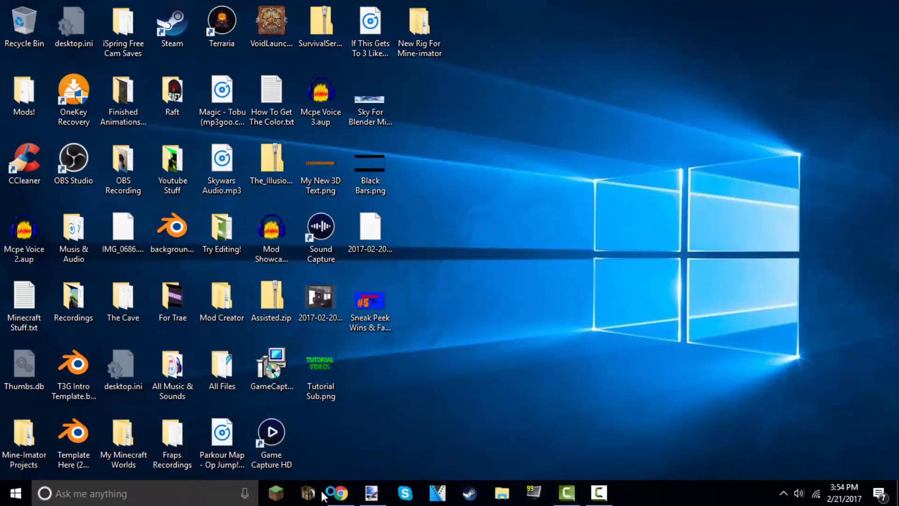
pyautogui.click(341, 491)
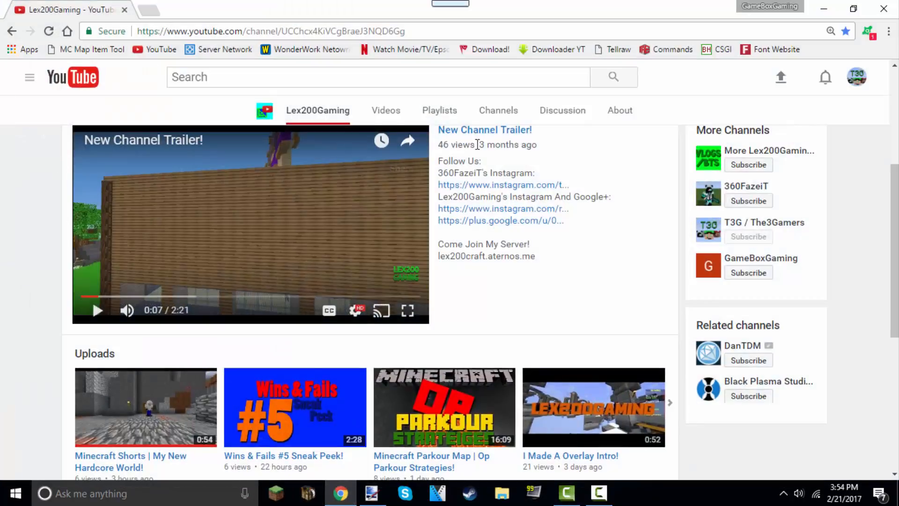
pyautogui.scroll(4, 463, 144)
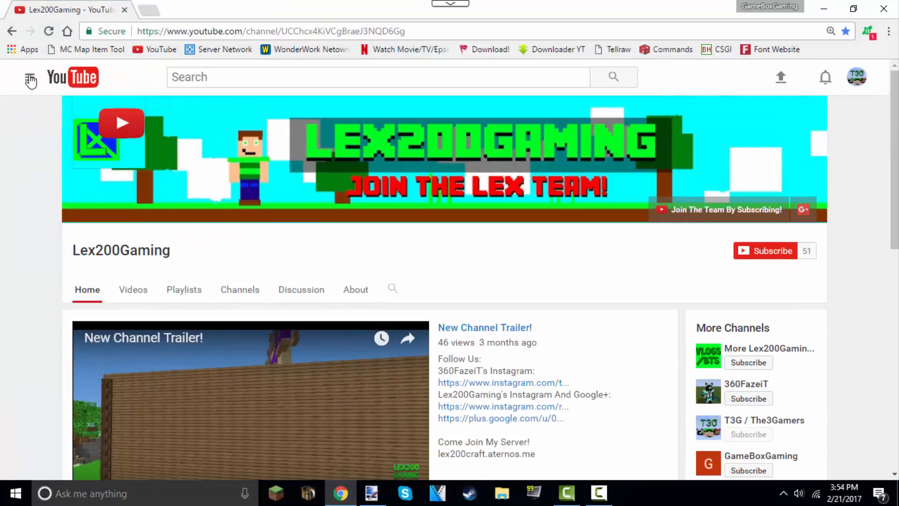
pyautogui.click(865, 79)
pyautogui.click(810, 191)
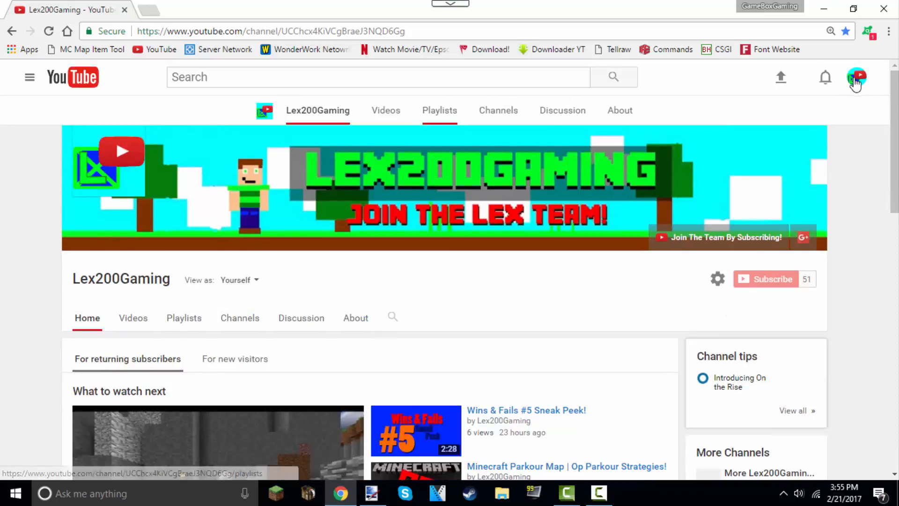
pyautogui.click(855, 83)
pyautogui.click(861, 88)
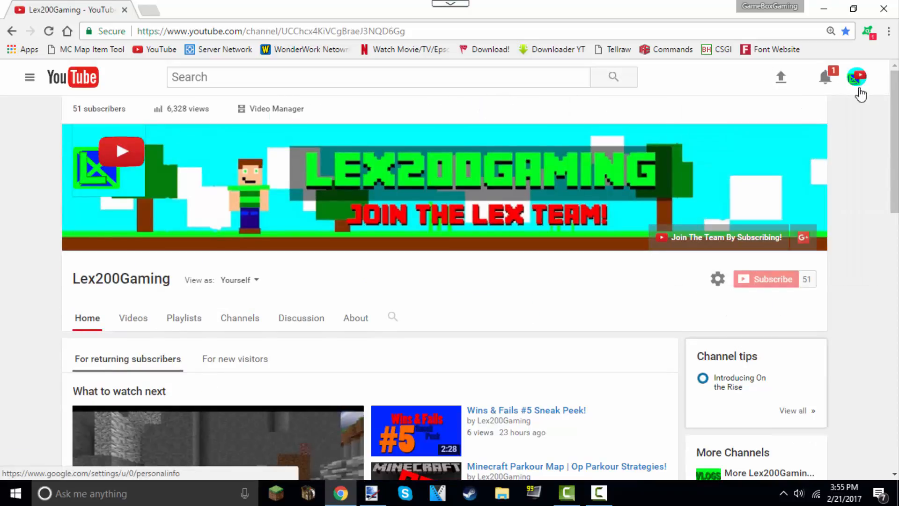
pyautogui.scroll(-4, 858, 169)
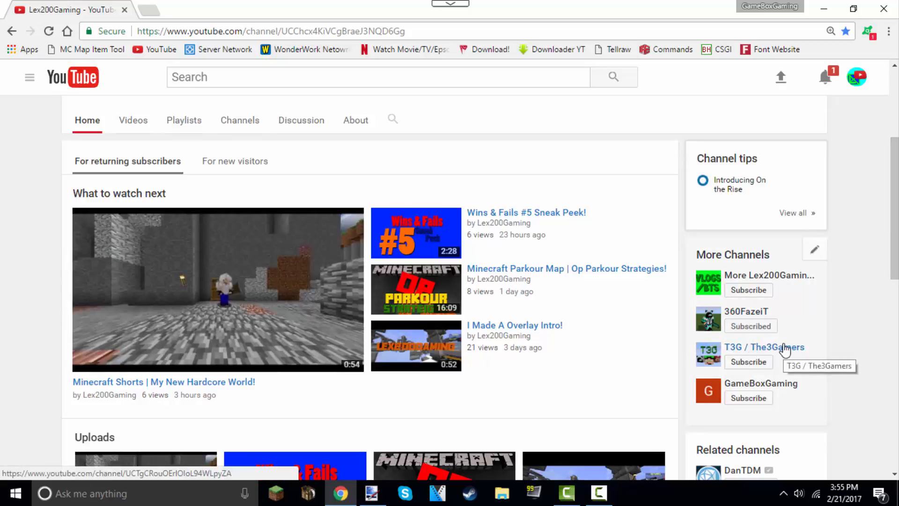
# Step: Open the Video Manager from the Lex200Gaming channel page
pyautogui.scroll(4, 785, 350)
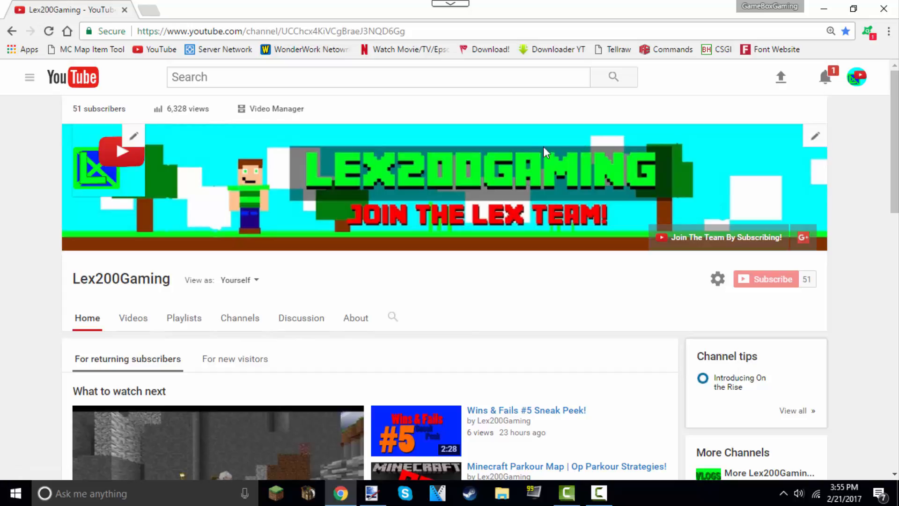
pyautogui.click(286, 111)
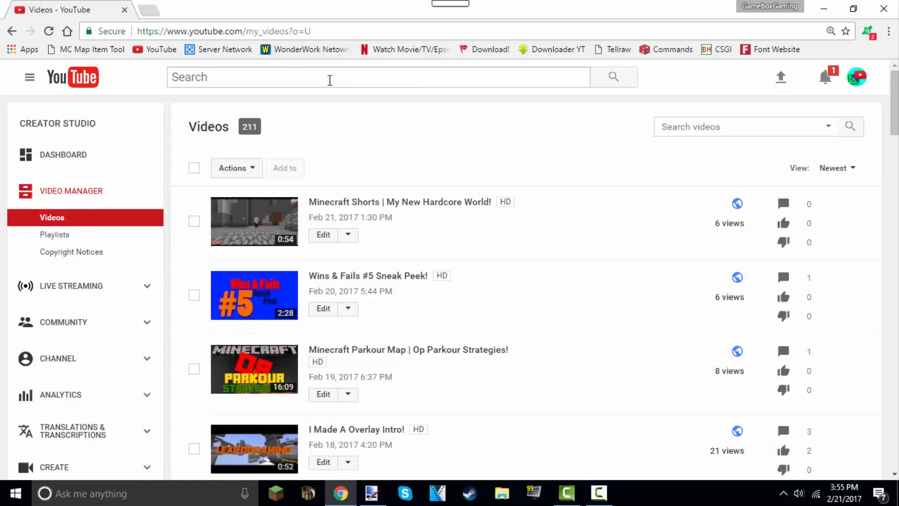
pyautogui.click(29, 78)
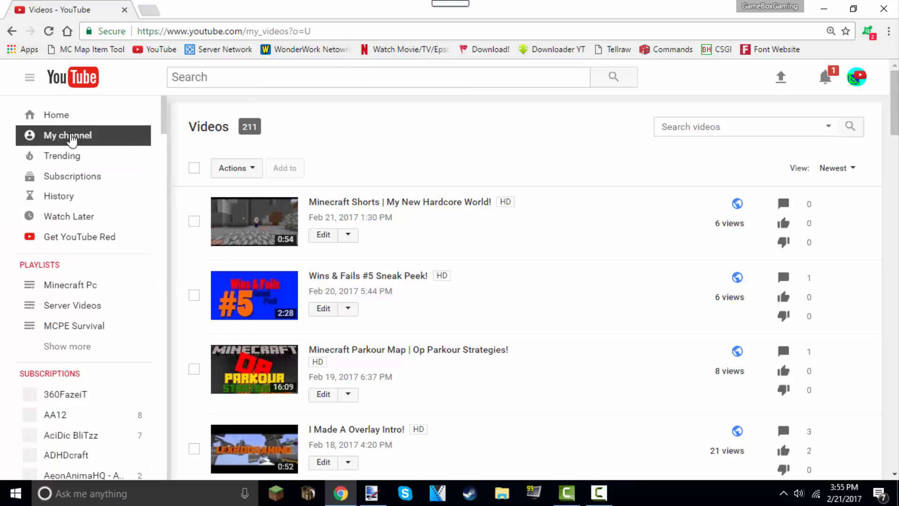
pyautogui.click(28, 78)
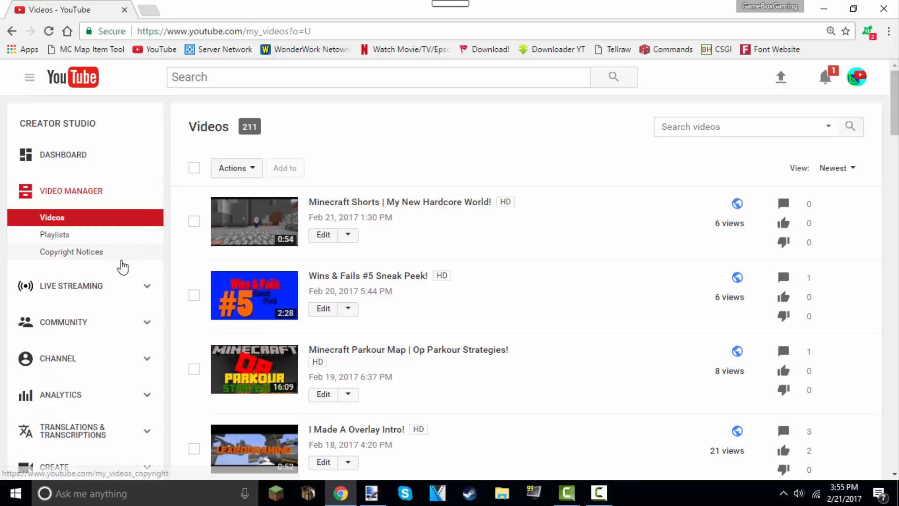
# Step: Open the channel's Branding settings in Creator Studio and remove the existing watermark
pyautogui.scroll(-3, 136, 215)
pyautogui.scroll(3, 85, 167)
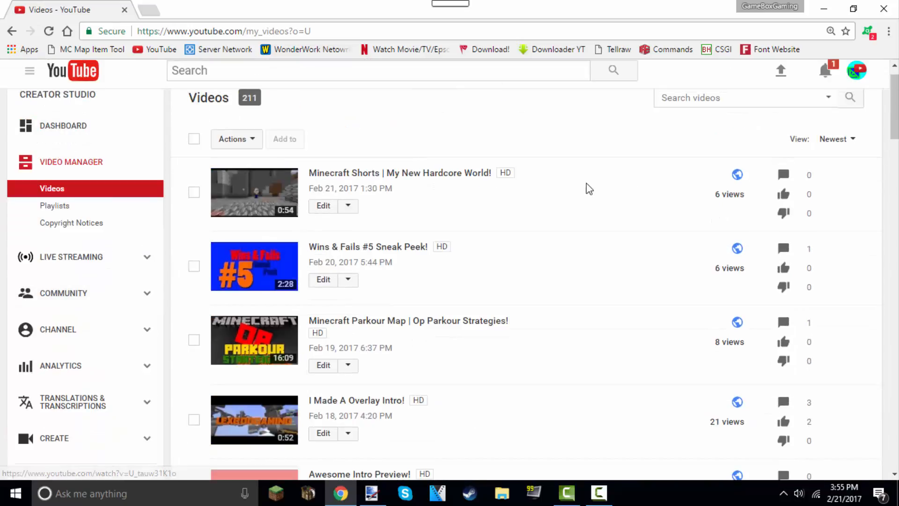
pyautogui.scroll(-3, 590, 188)
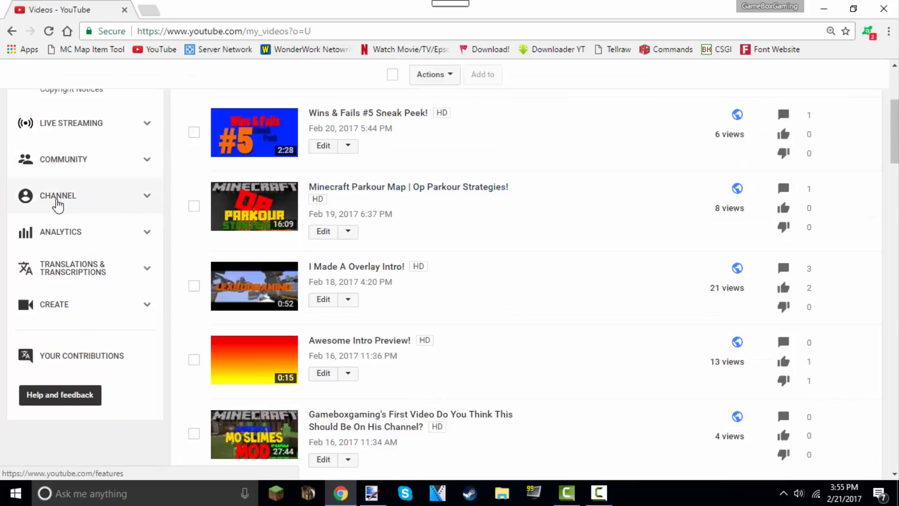
pyautogui.click(73, 200)
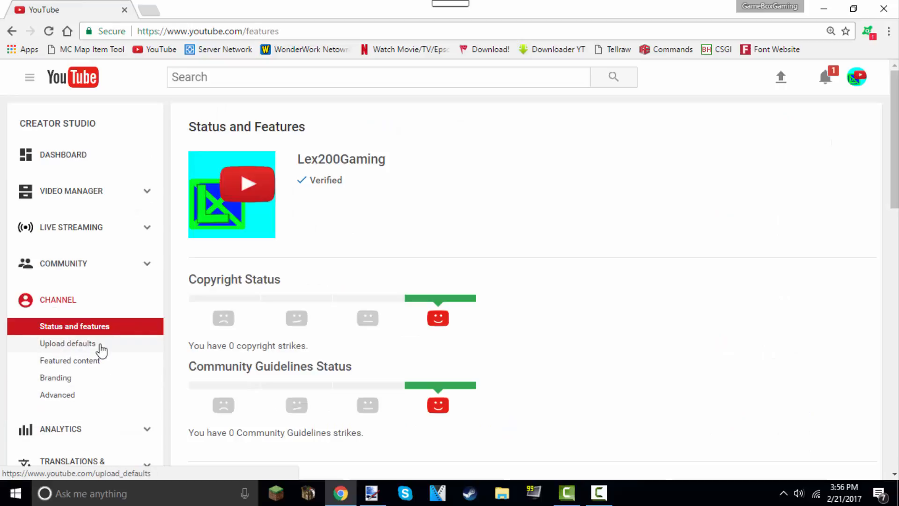
pyautogui.click(81, 377)
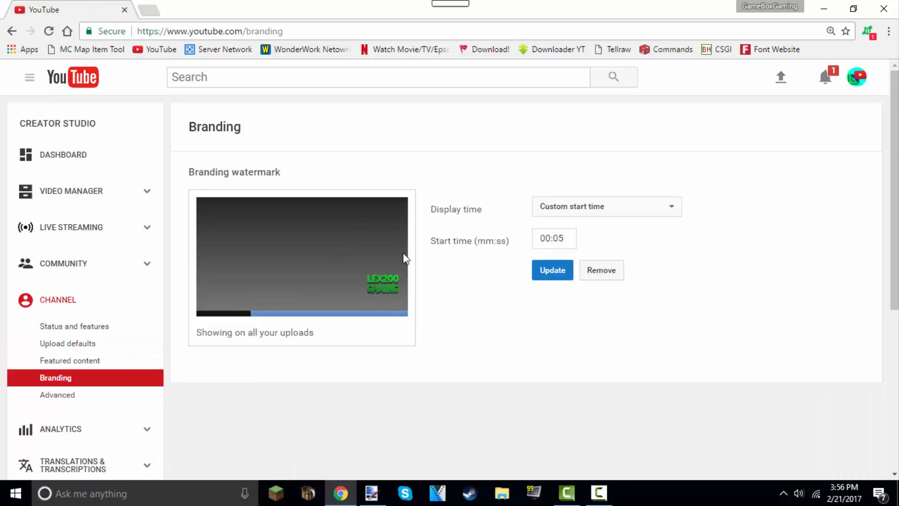
pyautogui.click(600, 274)
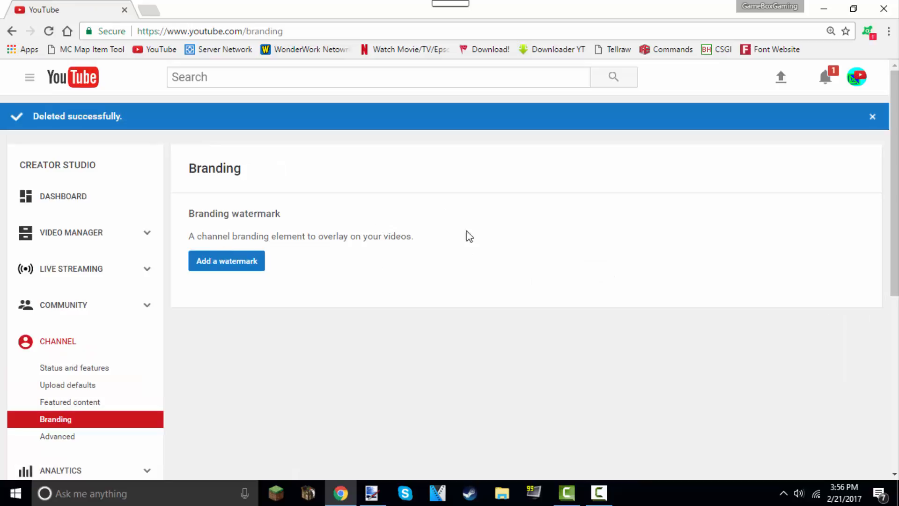
# Step: Upload Tutorial Sub.png from the Desktop as the new branding watermark and save it
pyautogui.click(254, 263)
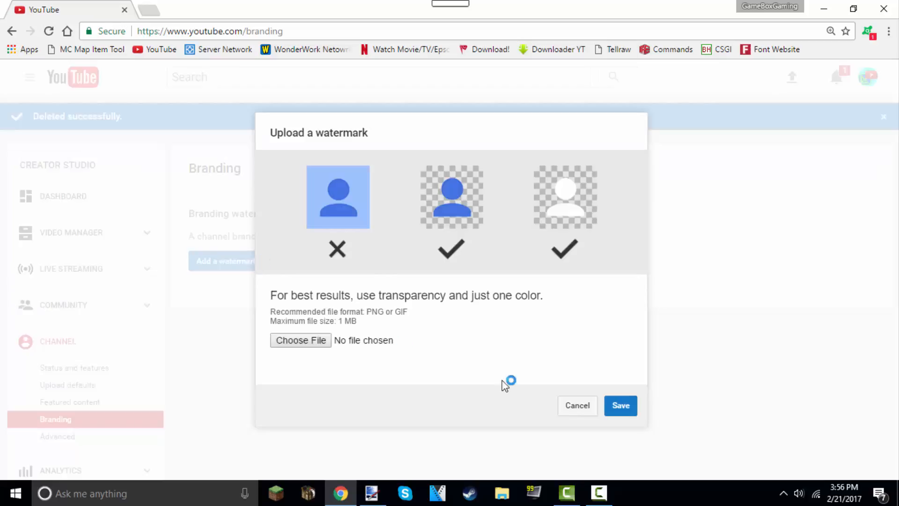
pyautogui.click(314, 342)
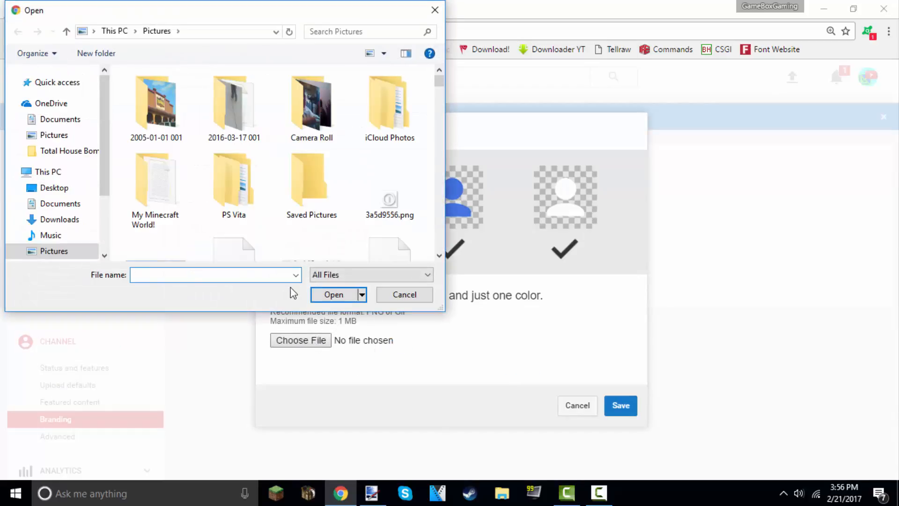
pyautogui.click(62, 191)
pyautogui.scroll(-10, 302, 193)
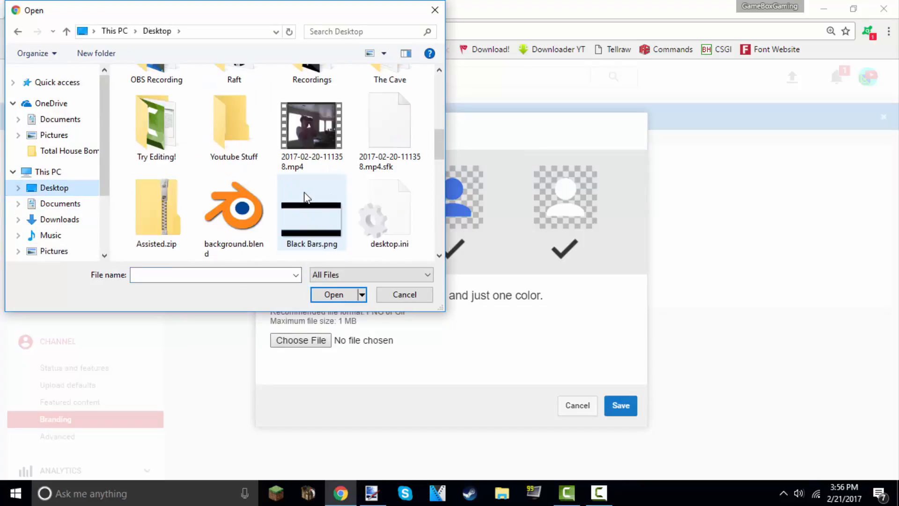
pyautogui.scroll(-5, 319, 199)
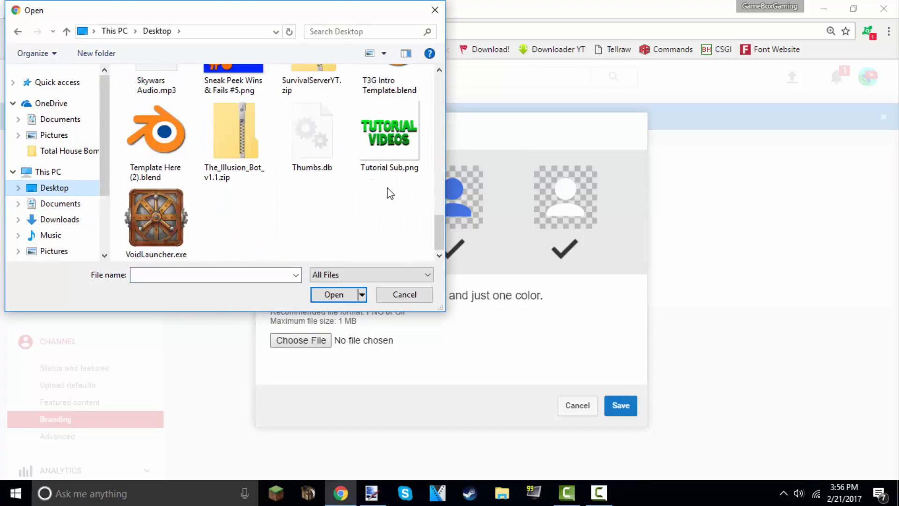
pyautogui.click(396, 149)
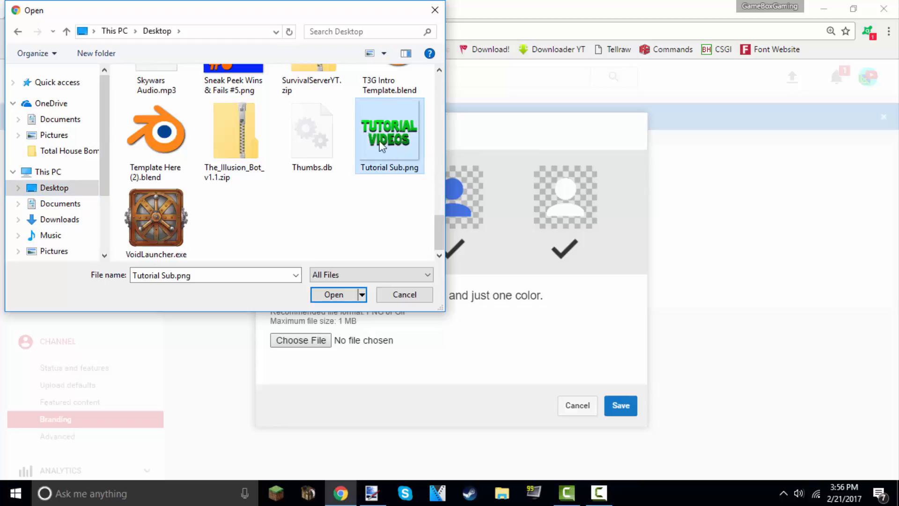
pyautogui.click(334, 295)
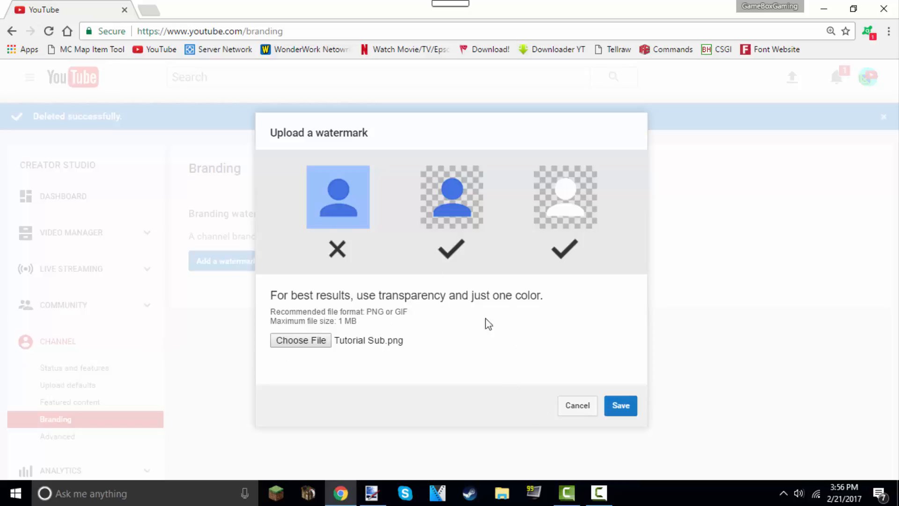
pyautogui.click(627, 408)
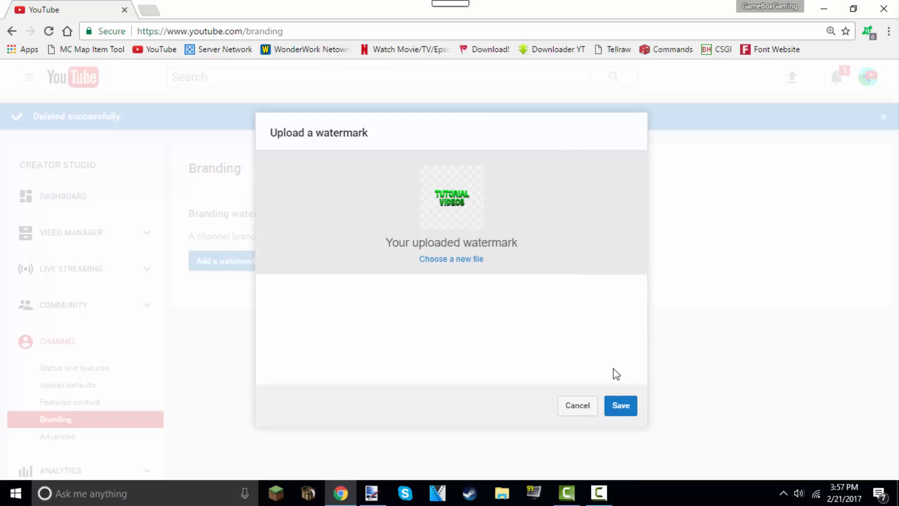
pyautogui.click(627, 411)
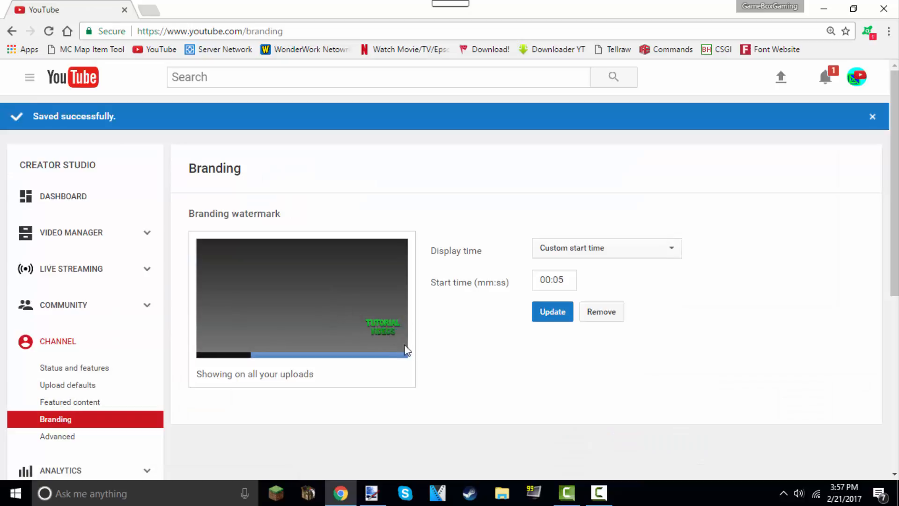
# Step: Set the watermark's start time to 00:00 and update the branding settings
pyautogui.click(570, 276)
pyautogui.press('BackSpace')
pyautogui.write('0')
pyautogui.click(571, 310)
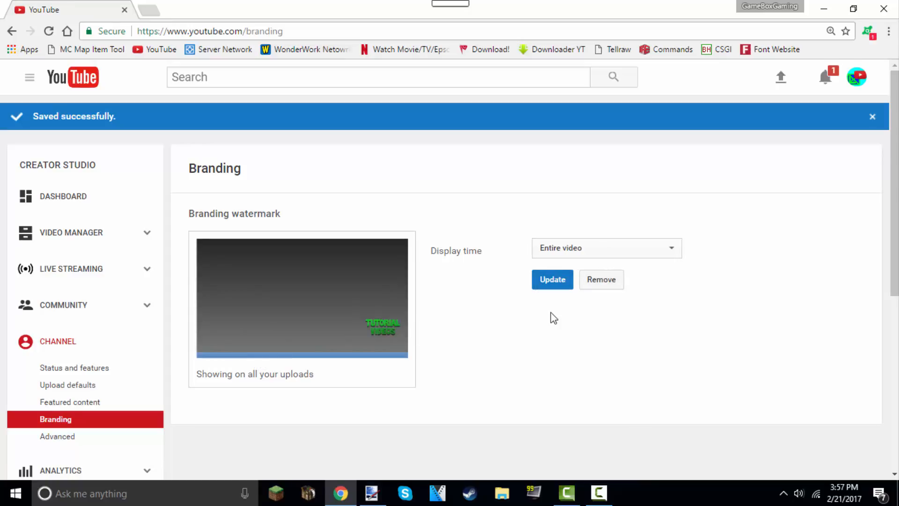
# Step: Try the Custom start time option as the watermark's display time
pyautogui.click(591, 253)
pyautogui.click(586, 250)
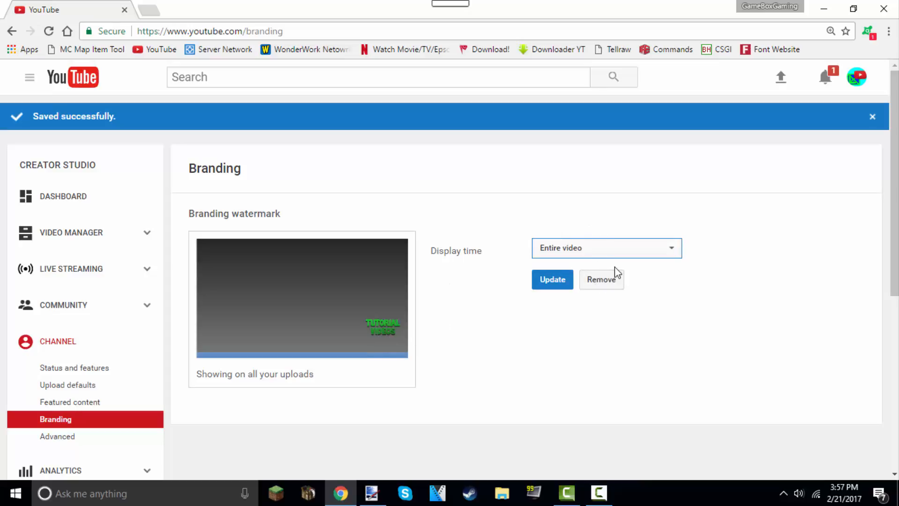
pyautogui.click(560, 252)
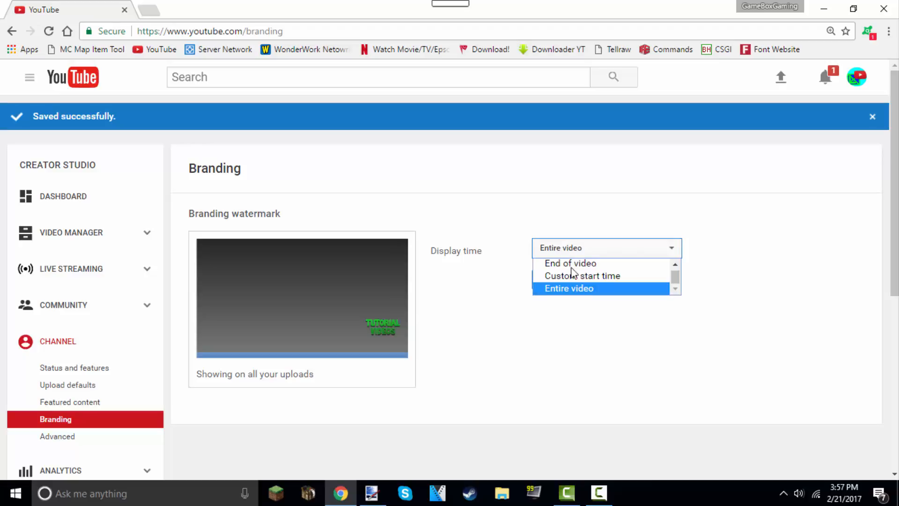
pyautogui.click(574, 276)
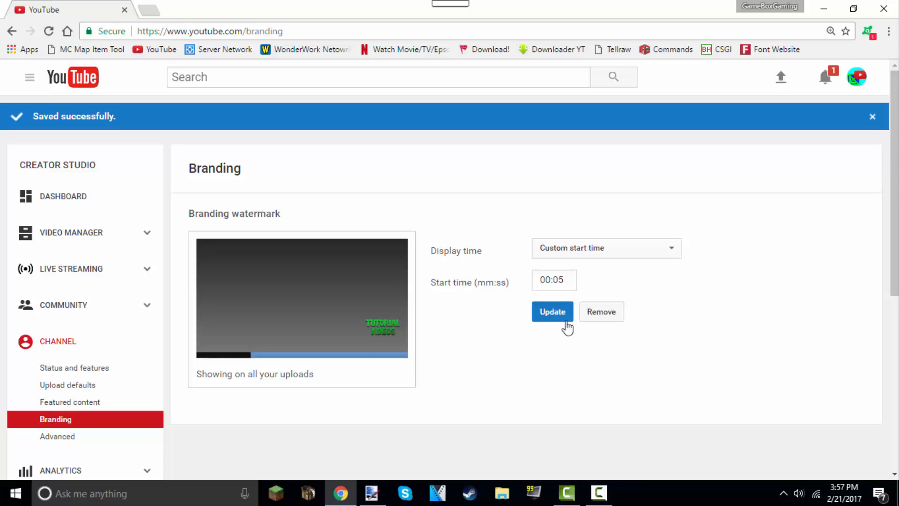
# Step: Return to the channel page and open the "Minecraft Shorts | My New Hardcore World!" video
pyautogui.click(24, 79)
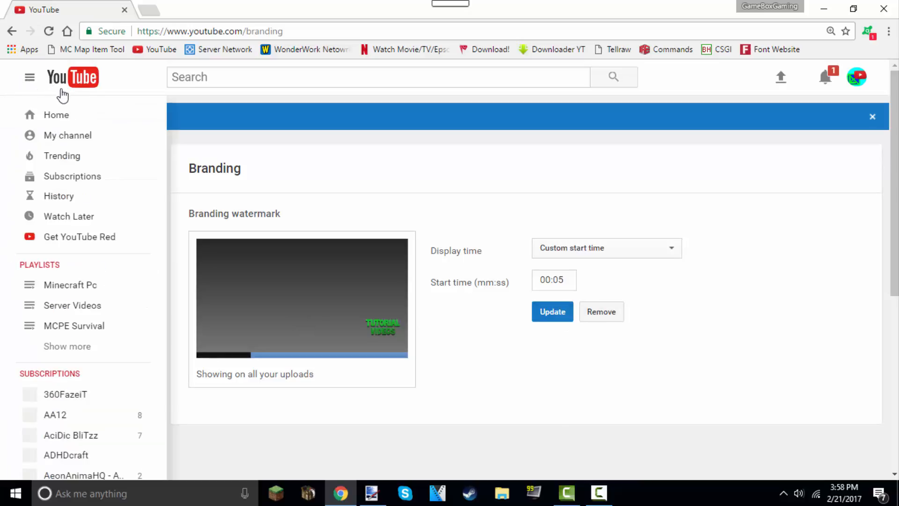
pyautogui.click(94, 144)
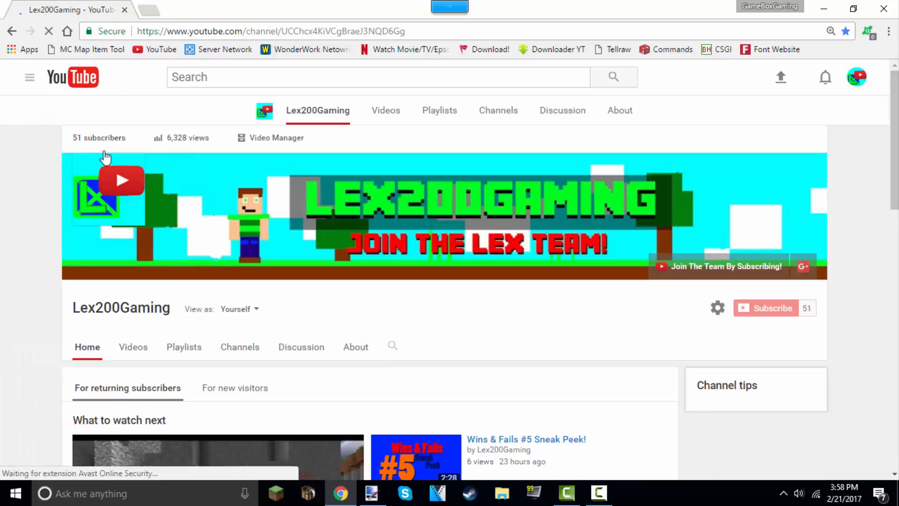
pyautogui.scroll(-4, 248, 302)
pyautogui.click(250, 304)
pyautogui.scroll(1, 258, 302)
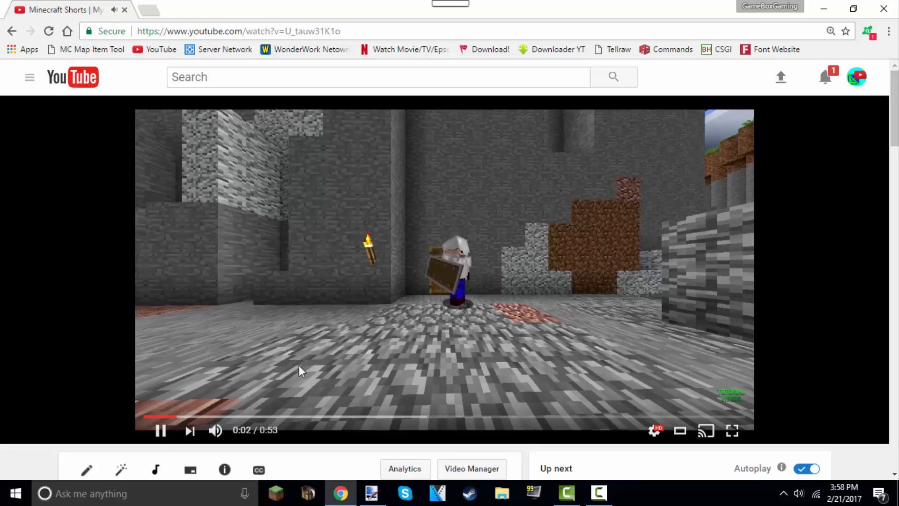
# Step: Replay the video from the start, check the watermark and its channel pop-up, and pause playback
pyautogui.moveTo(173, 418); pyautogui.dragTo(121, 416)
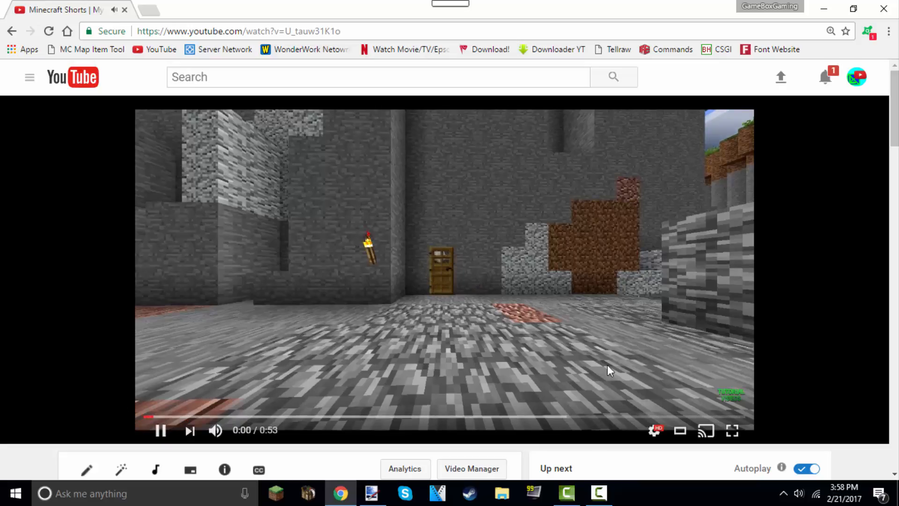
pyautogui.moveTo(739, 397)
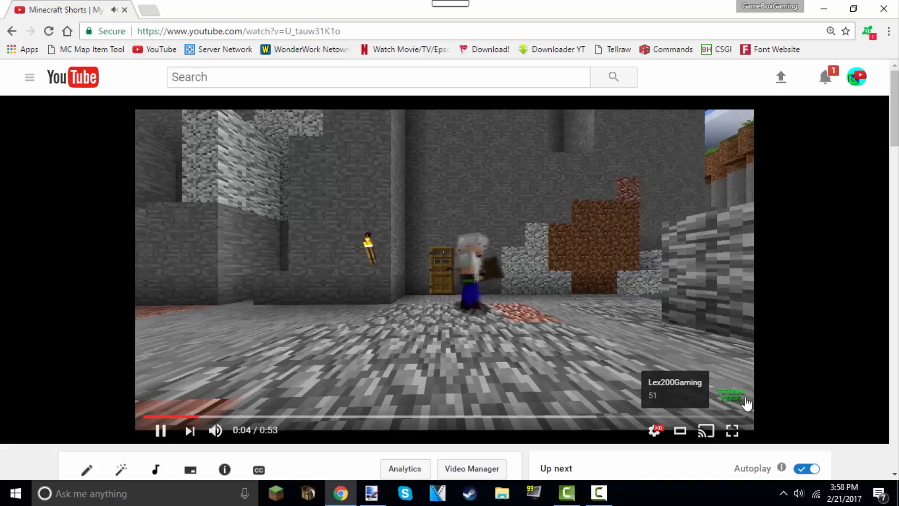
pyautogui.click(746, 397)
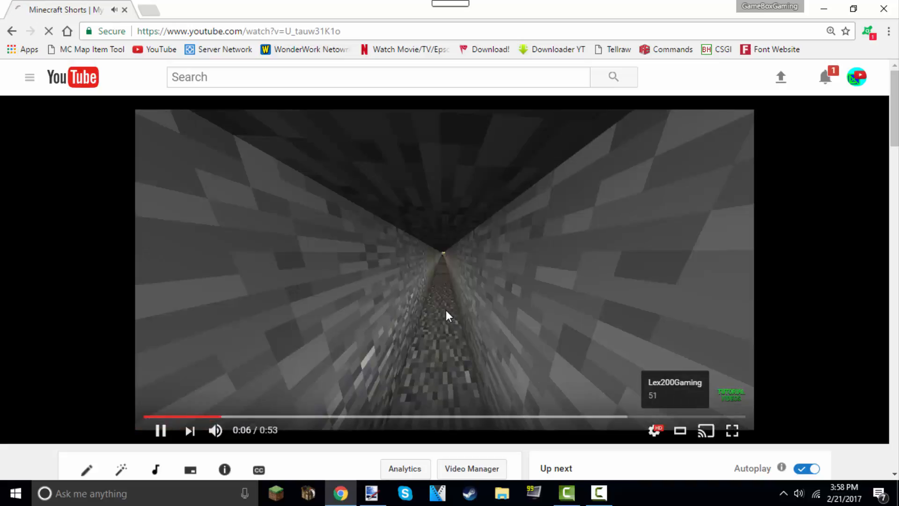
pyautogui.moveTo(740, 398)
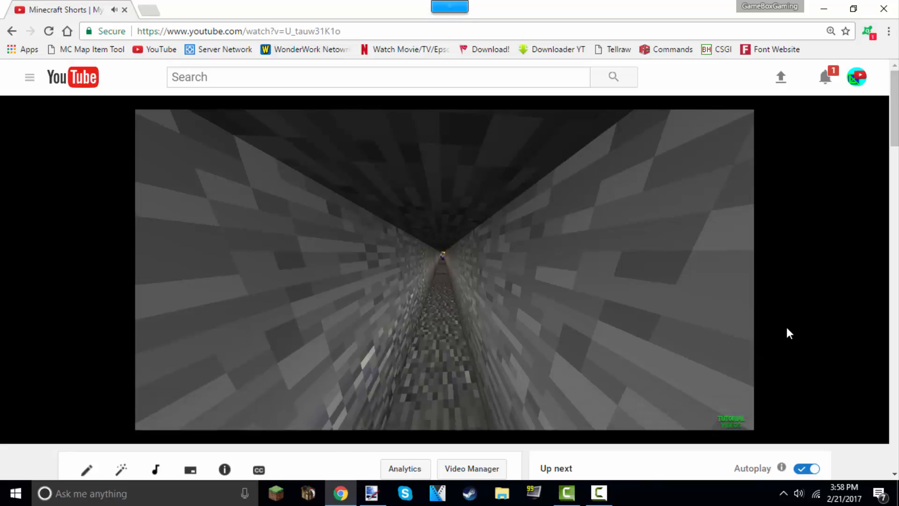
pyautogui.click(674, 312)
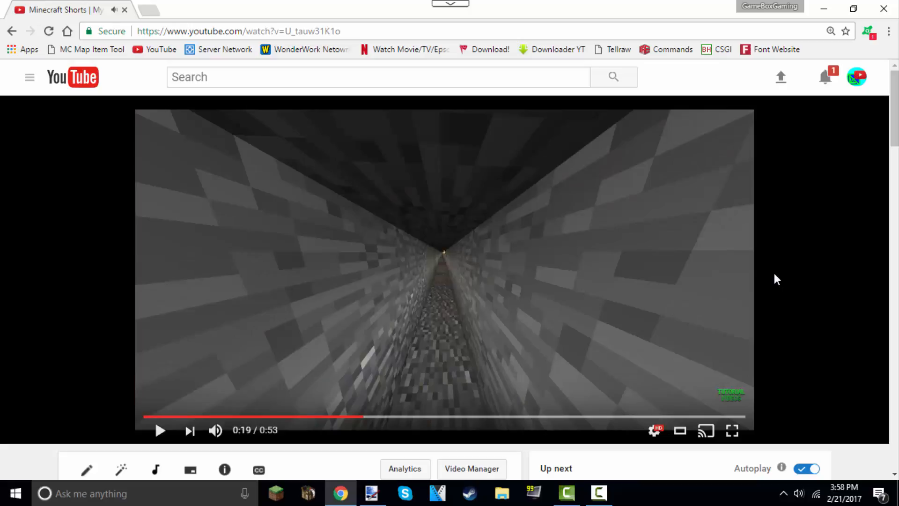